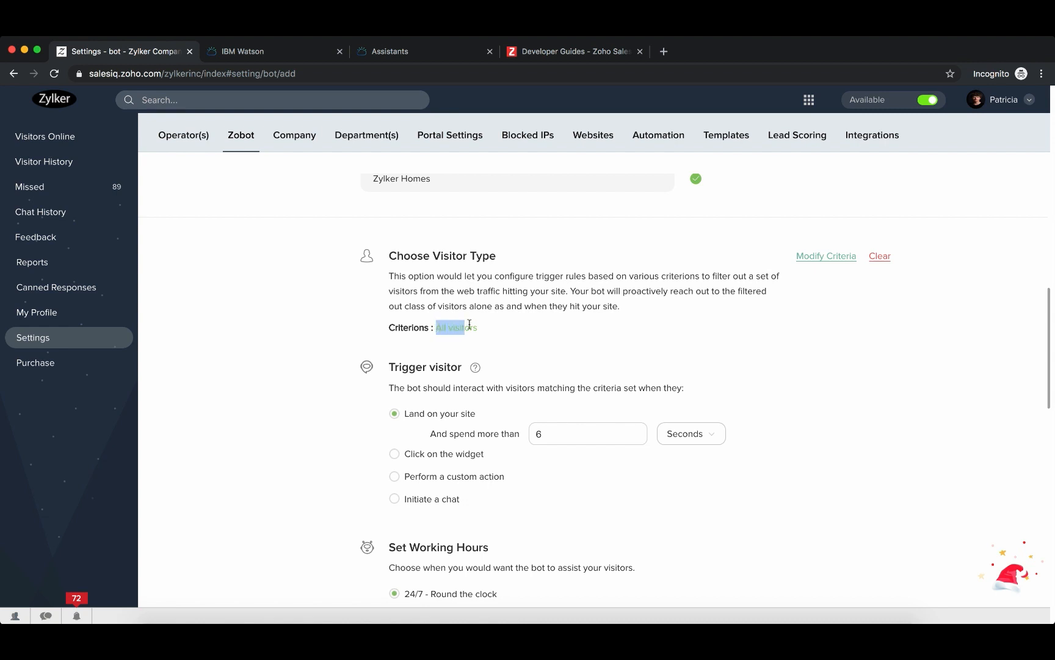
Set the bot to trigger when visitors land on the site and spend more than 3 seconds.
click(483, 328)
key(BackSpace)
text(3)
Set the bot typing status to Immediate.
scroll(558, 470, down, 3)
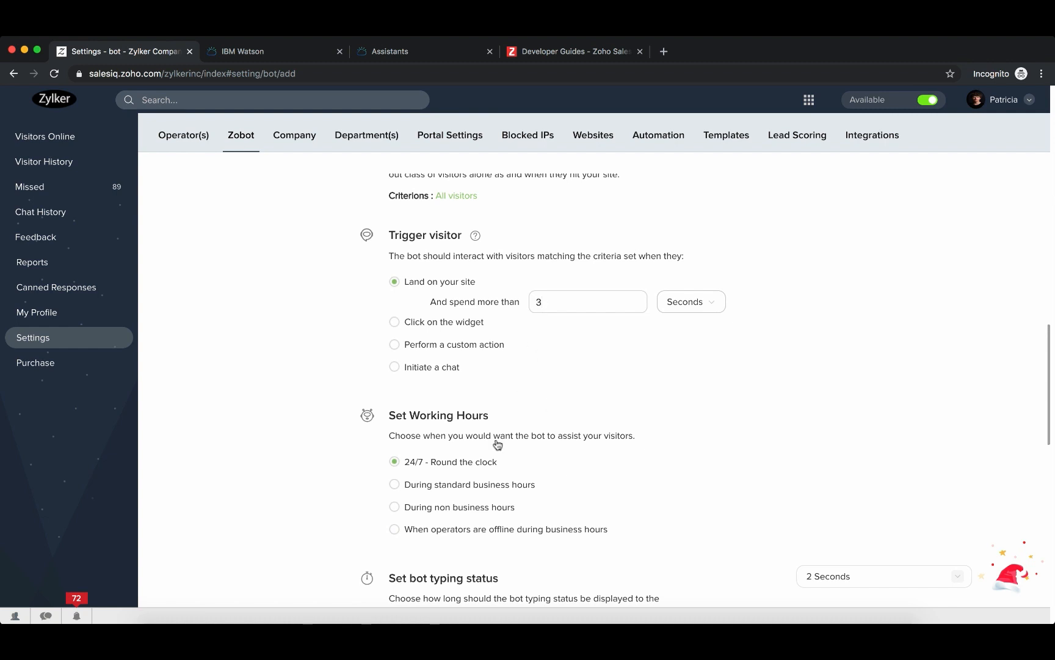
scroll(483, 464, down, 3)
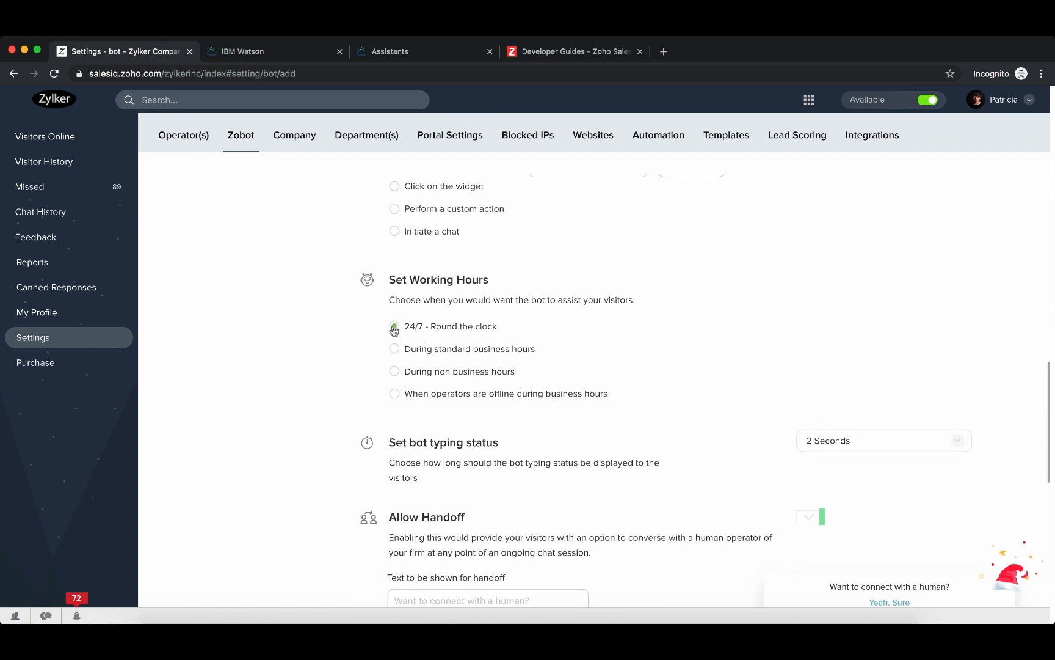
scroll(448, 405, down, 3)
click(831, 323)
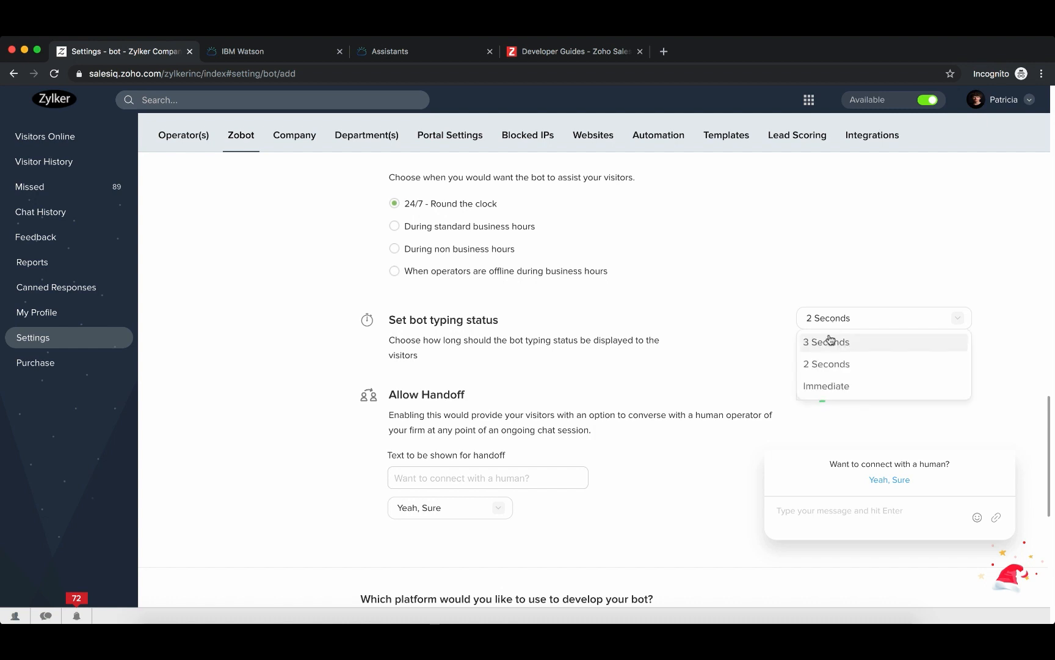
click(825, 386)
scroll(488, 443, down, 1)
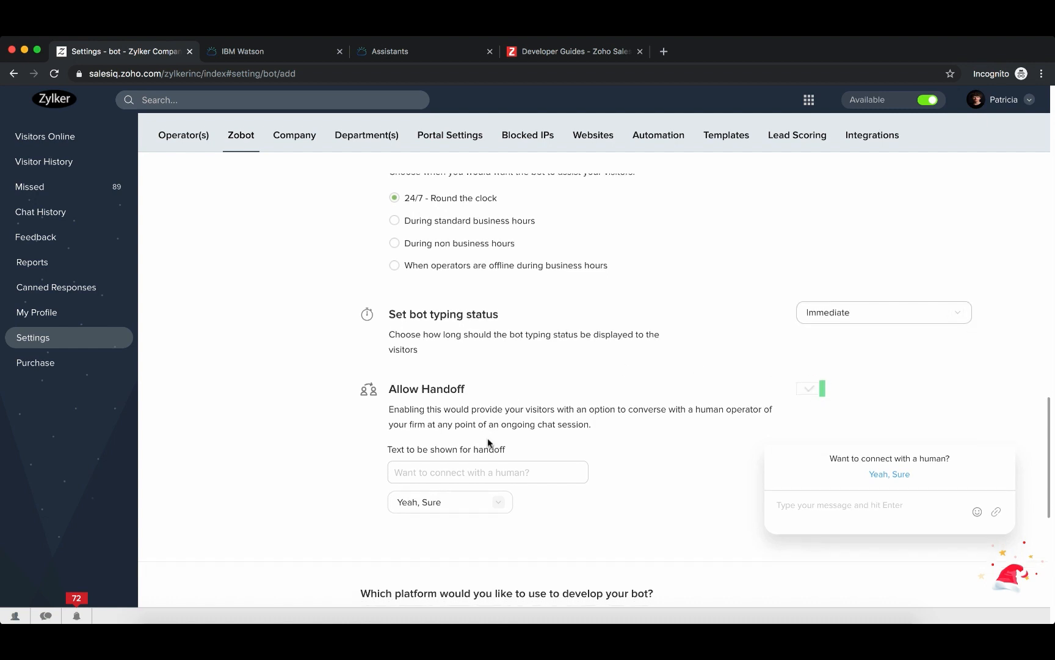
Keep handoff allowed, with the text "Do you want to talk to a human?" and the reply option "Why Not!".
scroll(489, 443, down, 1)
click(811, 353)
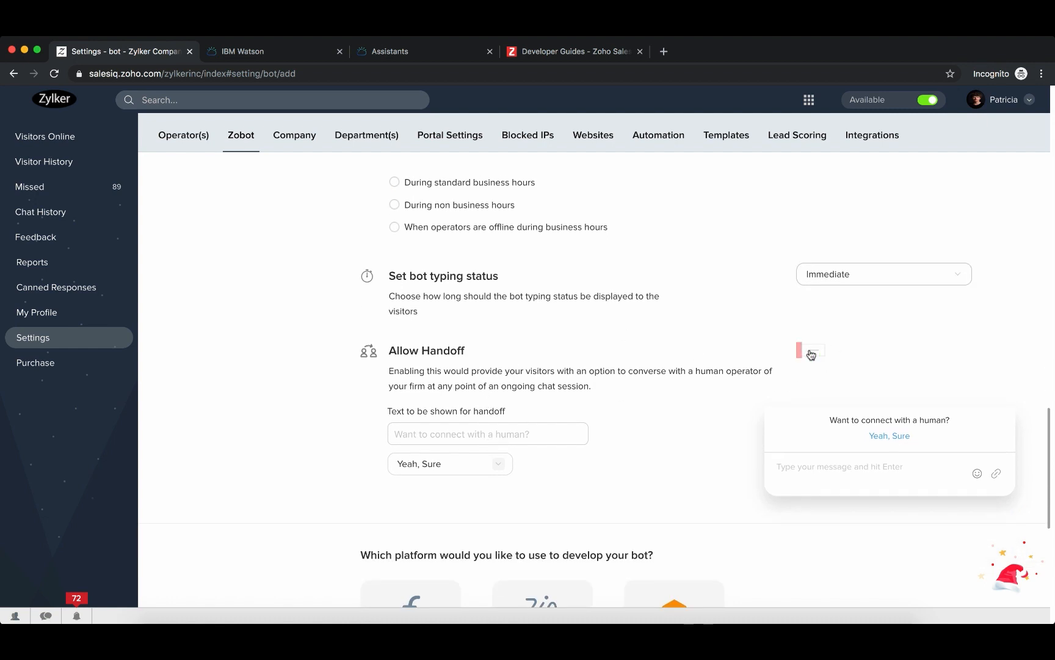
click(811, 353)
text(Do you)
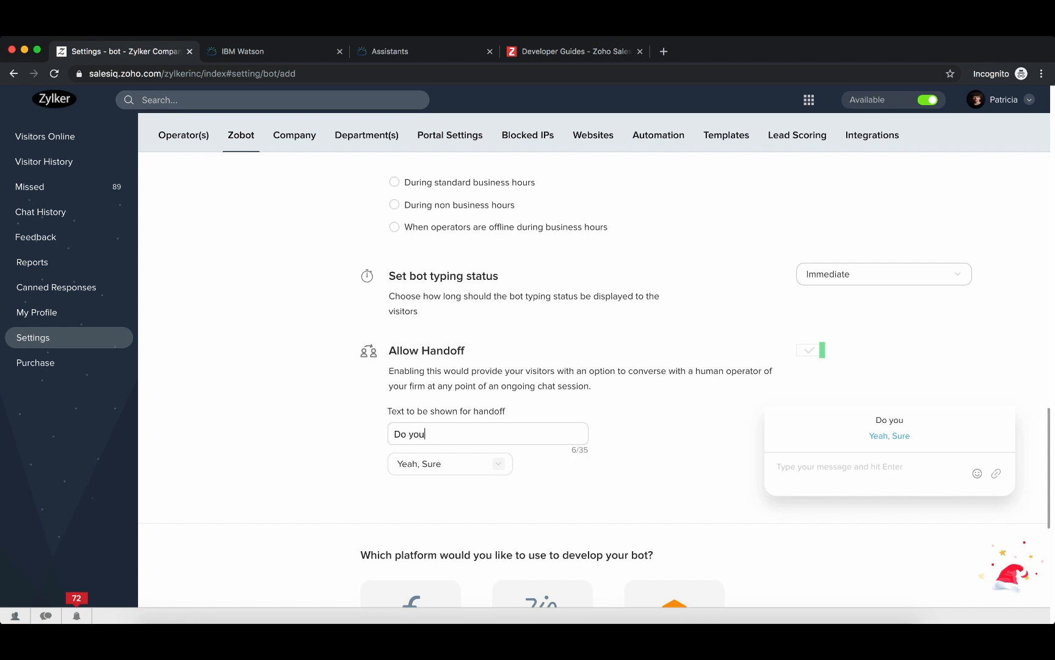
text( want to tla)
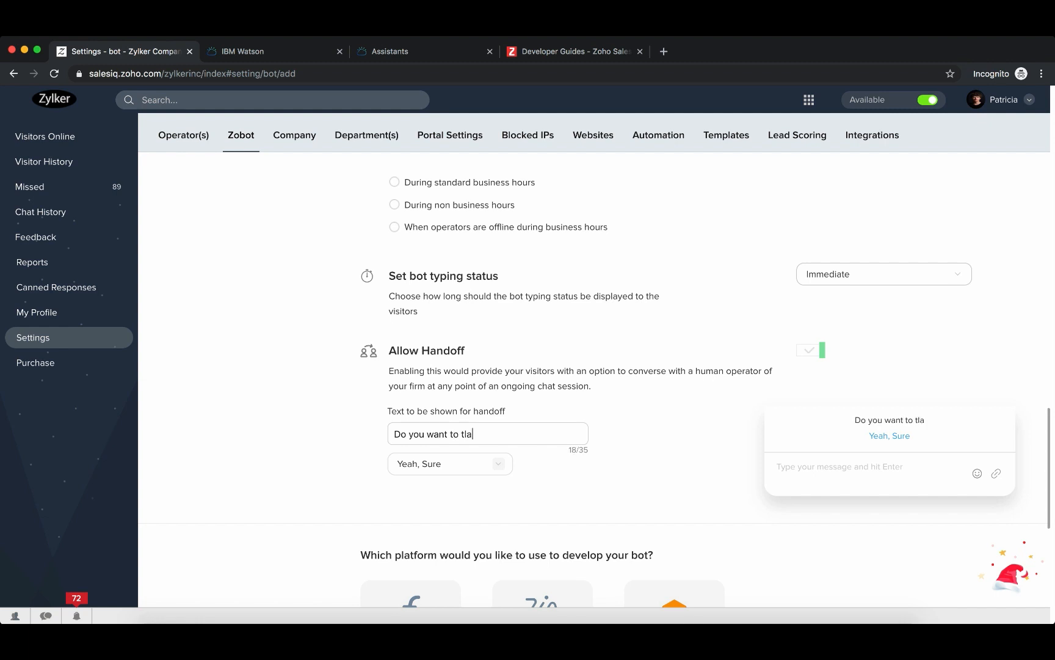
key(BackSpace)
text(a;l)
key(BackSpace)
key(BackSpace)
text(lk to a huma)
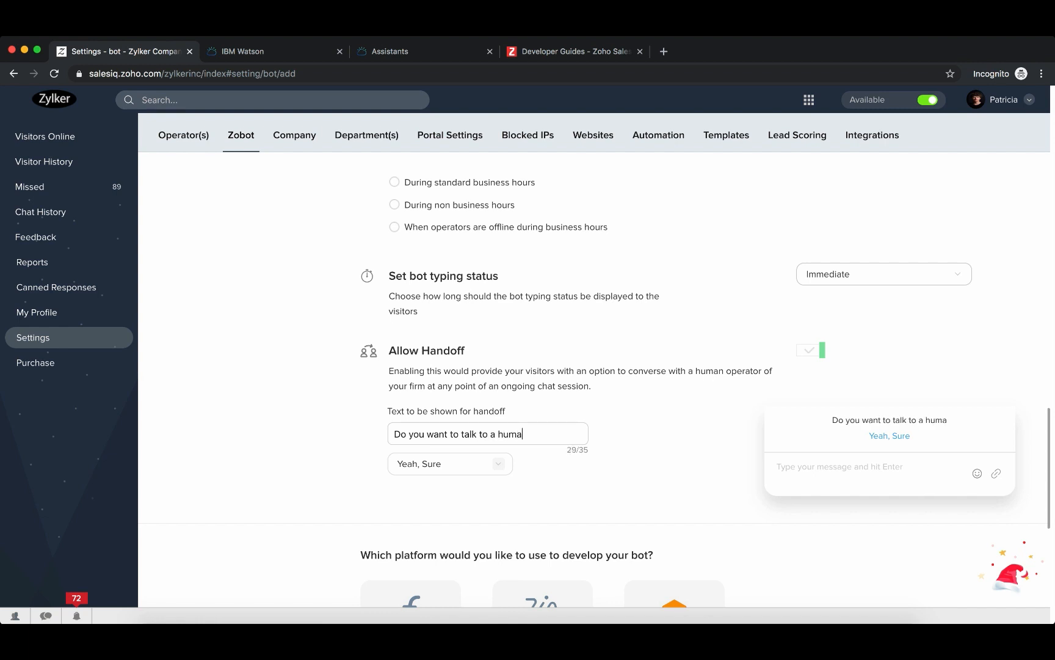
text(n?)
click(475, 466)
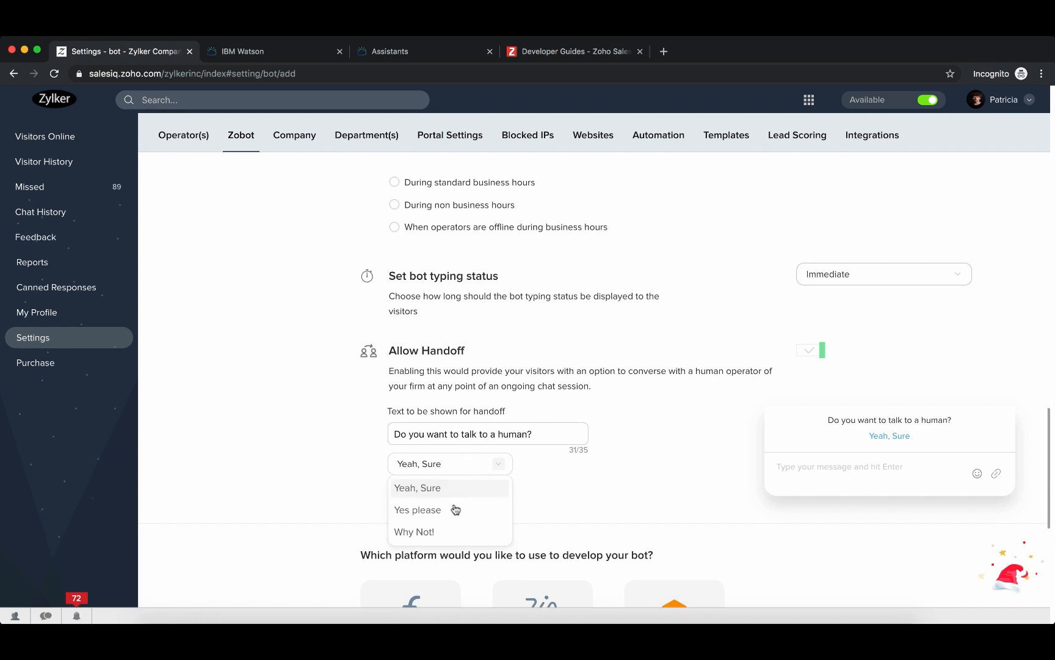
click(432, 533)
Choose Watson Assistant as the bot's development platform and open its credentials for changing.
scroll(491, 476, down, 5)
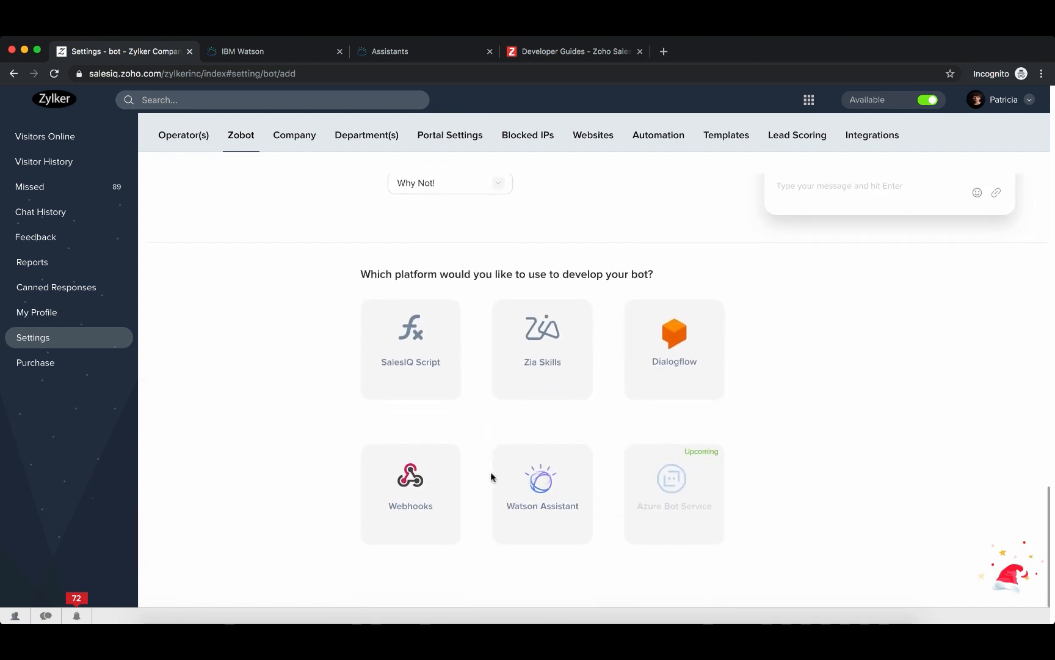
click(538, 497)
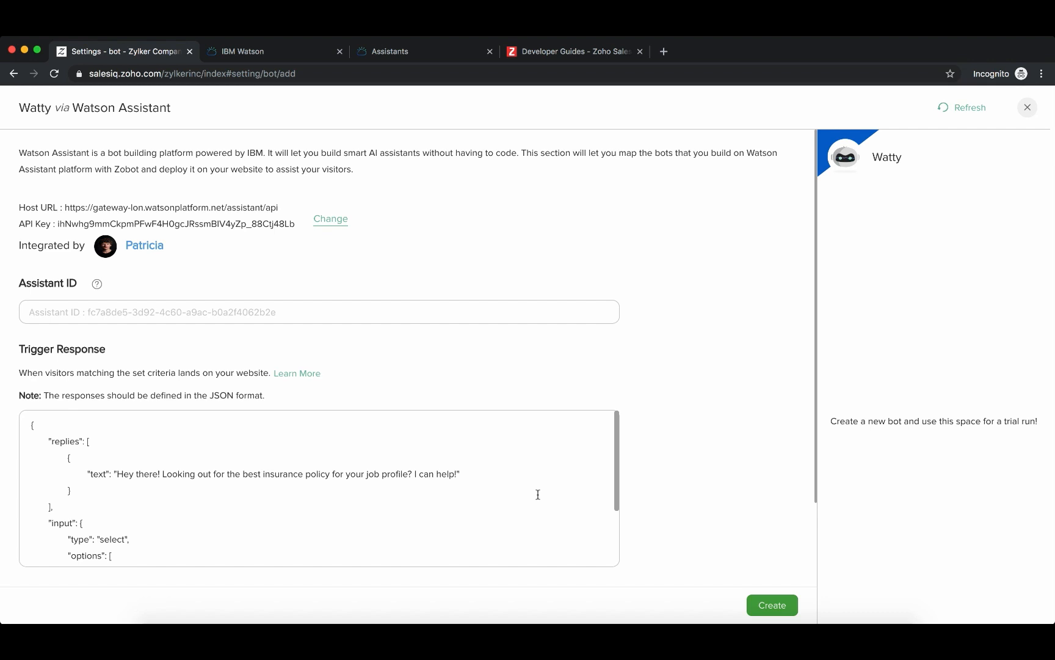
click(330, 219)
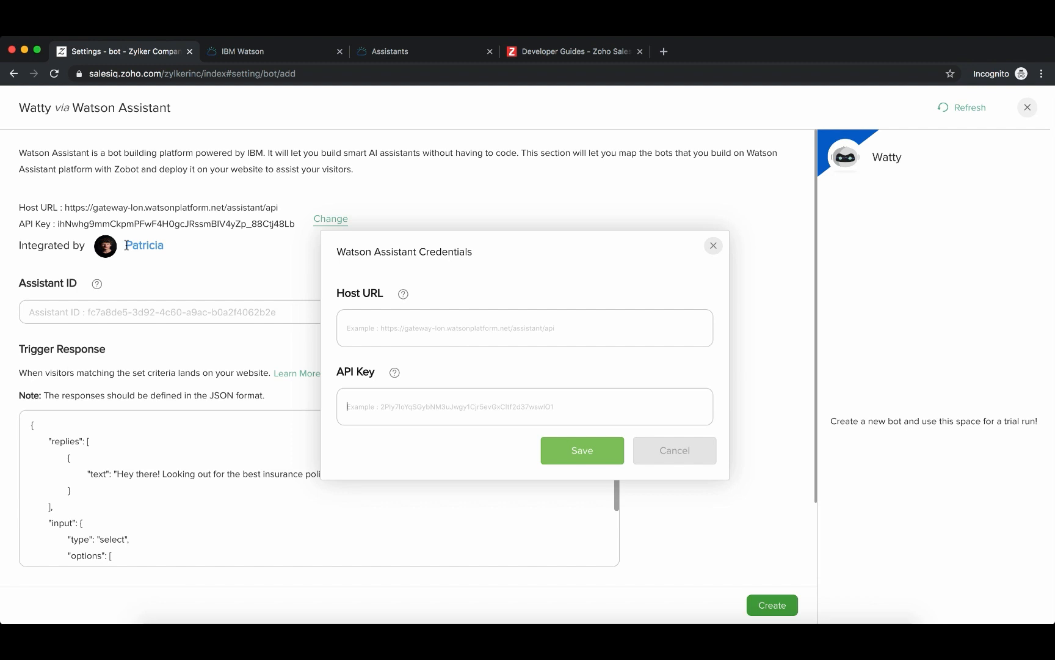
Check who integrated the account and read the hints for the Host URL and API Key fields.
drag(127, 244, 173, 248)
click(174, 247)
click(407, 324)
click(395, 406)
mouse_move(405, 294)
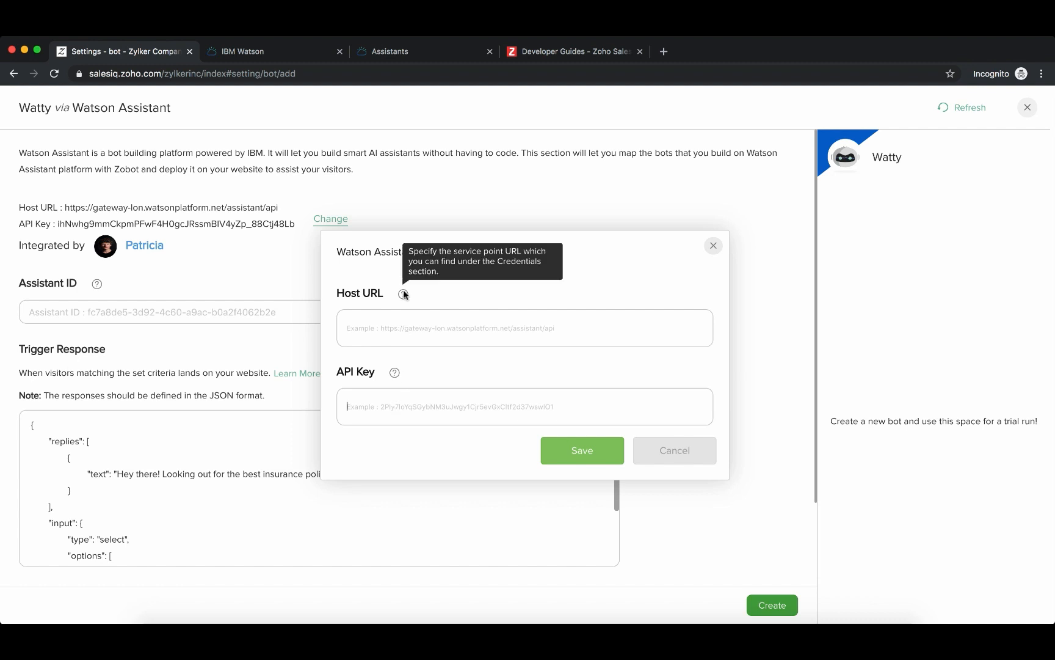
mouse_move(395, 373)
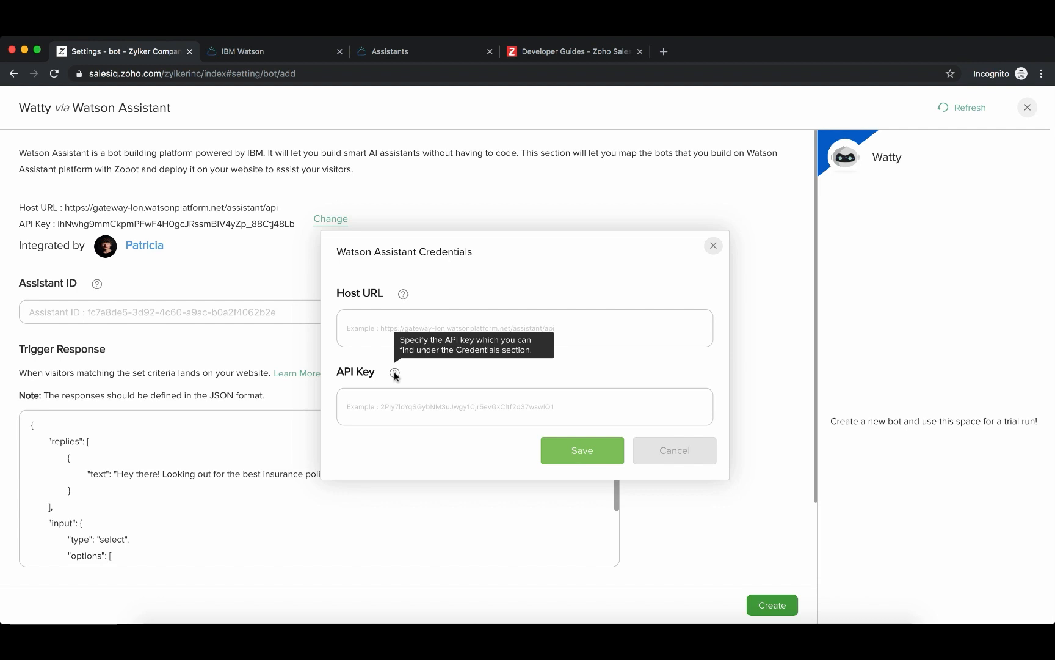
Switch to IBM Cloud and open the Watson overview page.
click(270, 58)
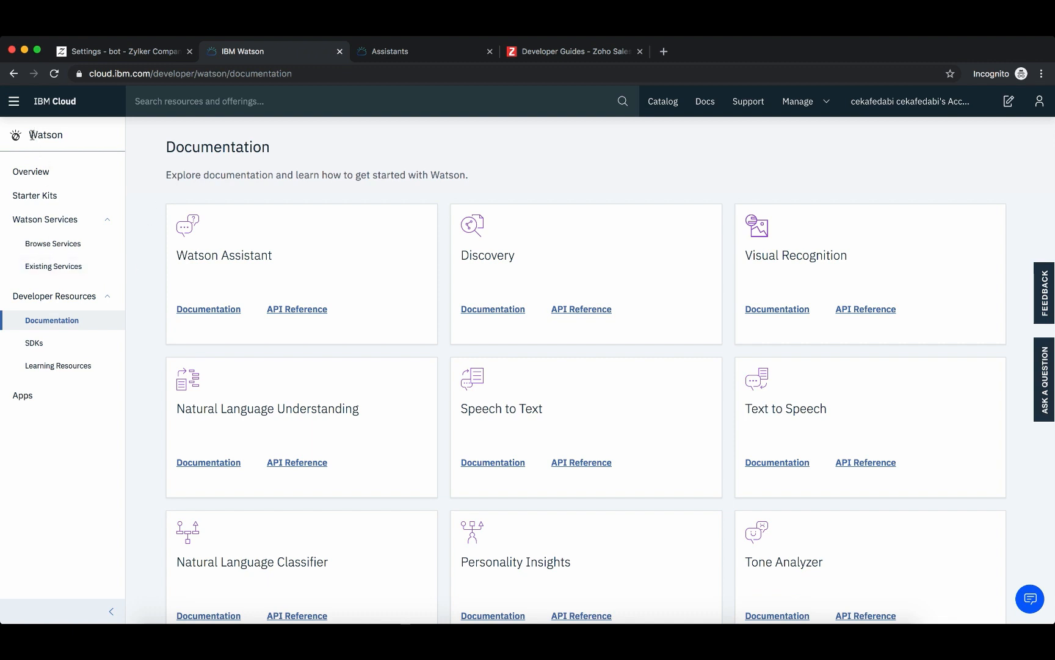
click(13, 100)
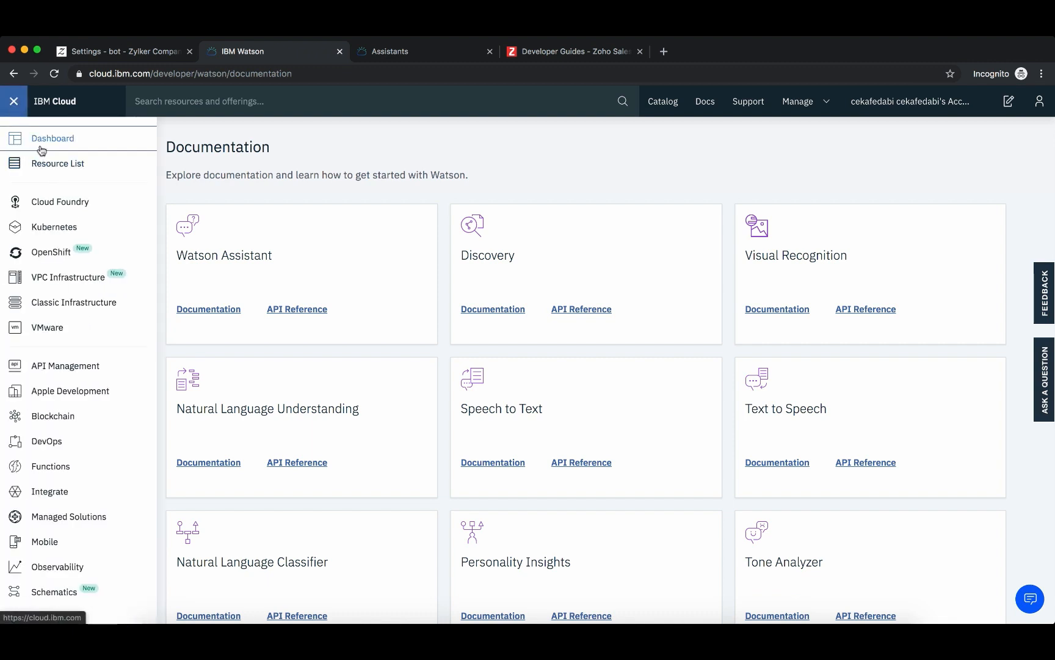
click(34, 138)
scroll(61, 421, down, 1)
scroll(61, 422, down, 1)
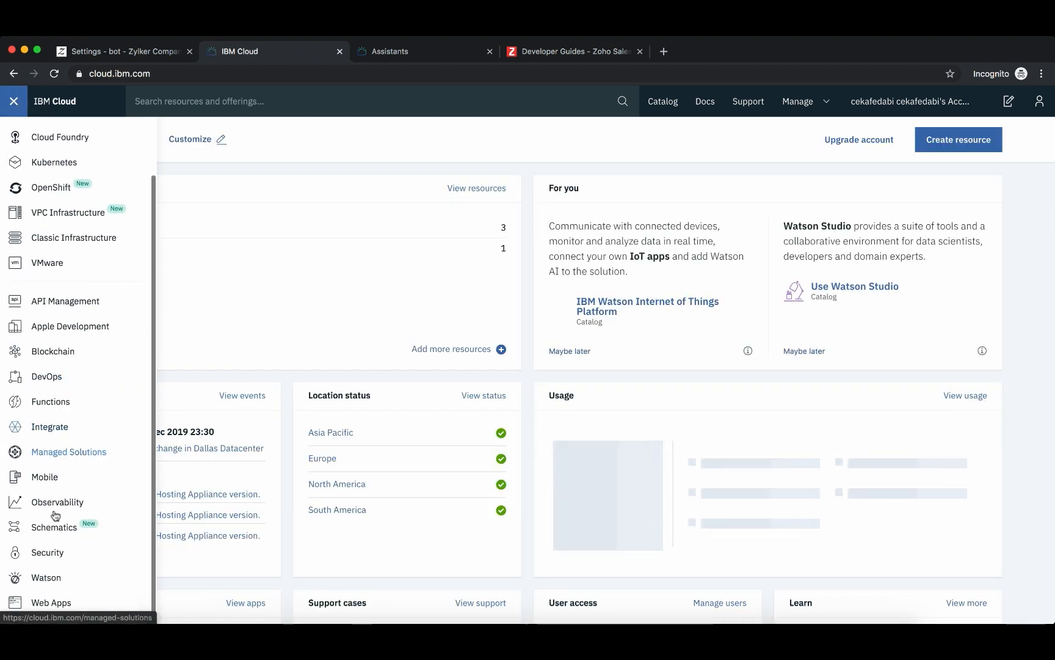
click(43, 579)
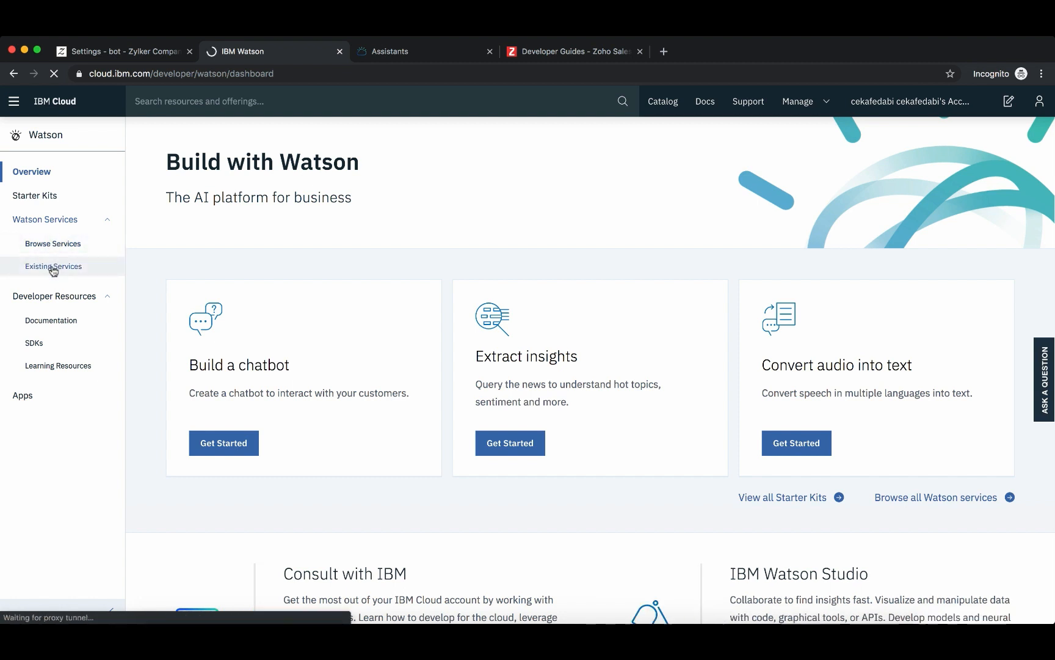
Browse the catalogue of available Watson services.
click(53, 245)
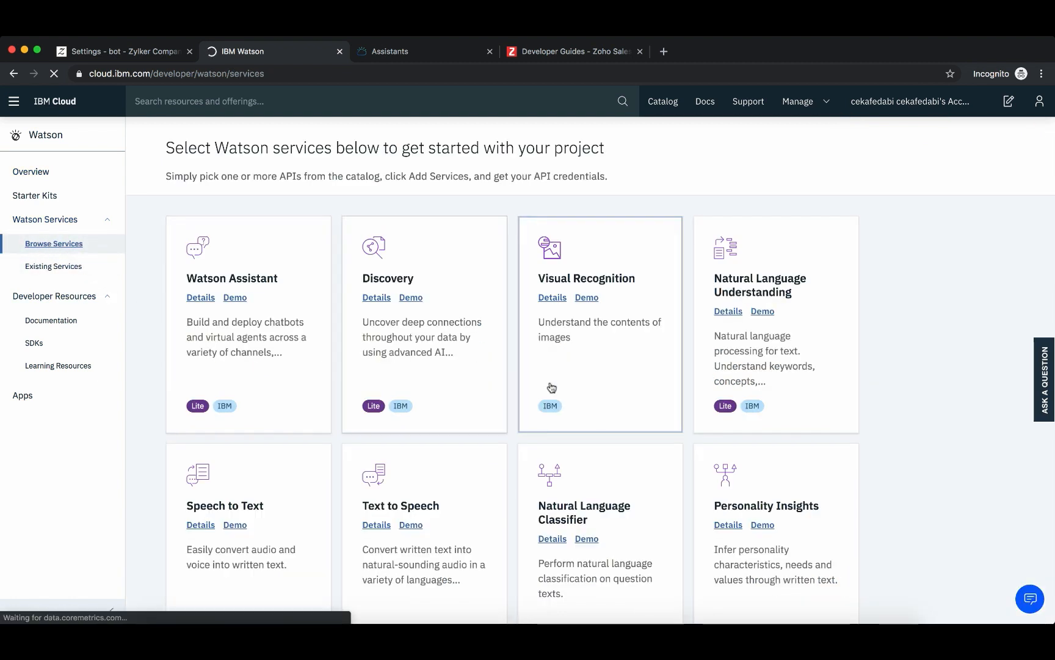
scroll(549, 388, down, 2)
scroll(551, 387, up, 2)
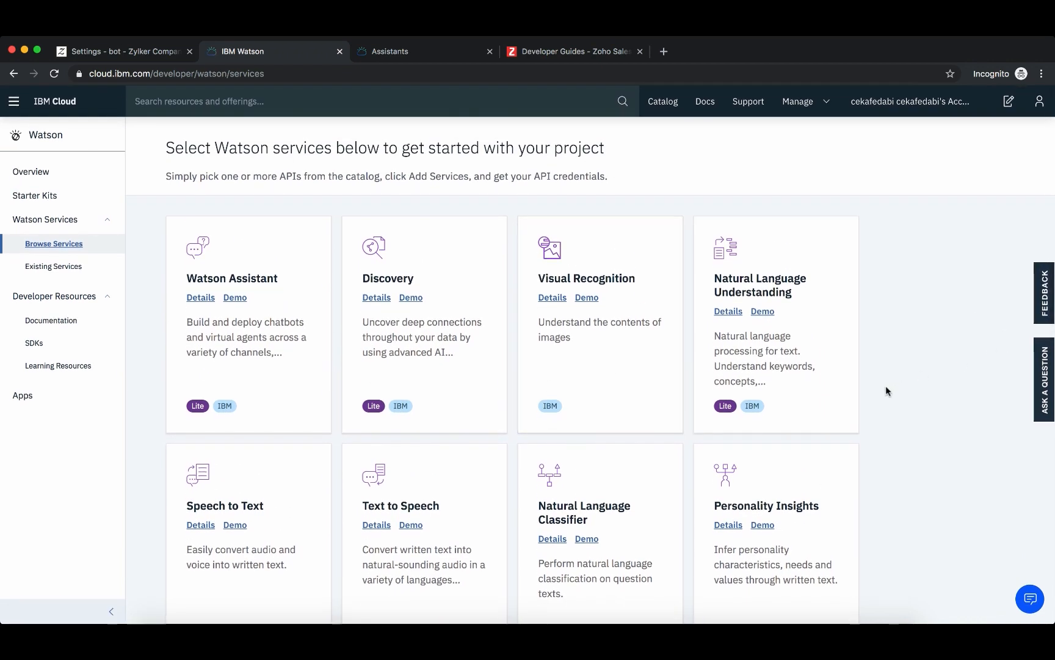
scroll(903, 421, down, 5)
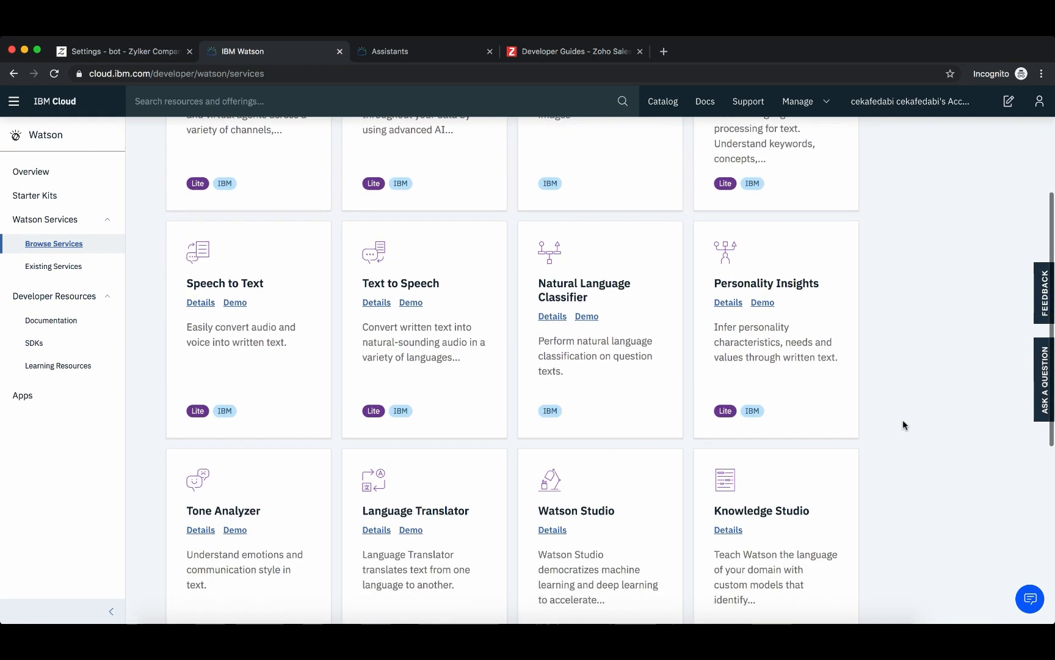
scroll(903, 420, down, 5)
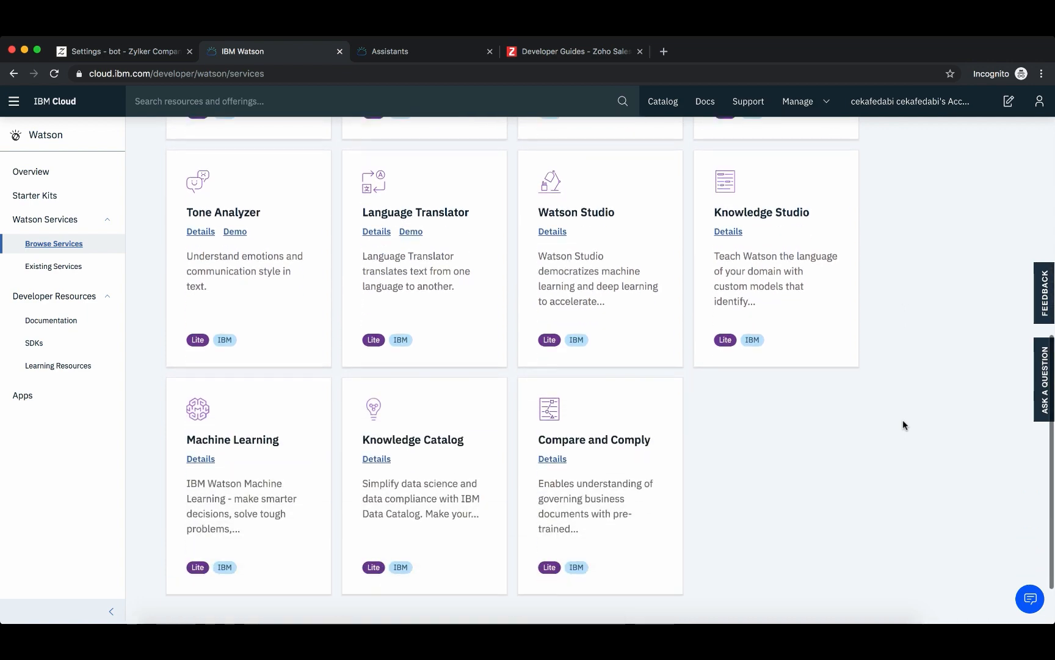
scroll(902, 419, up, 5)
scroll(902, 420, up, 5)
scroll(902, 419, down, 2)
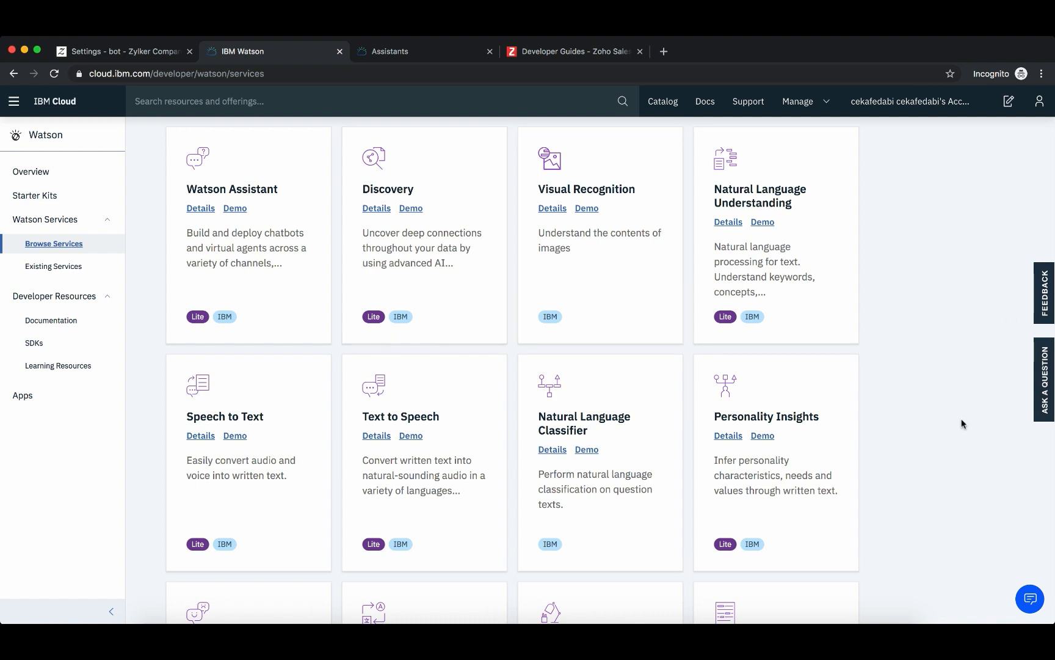
scroll(961, 422, up, 3)
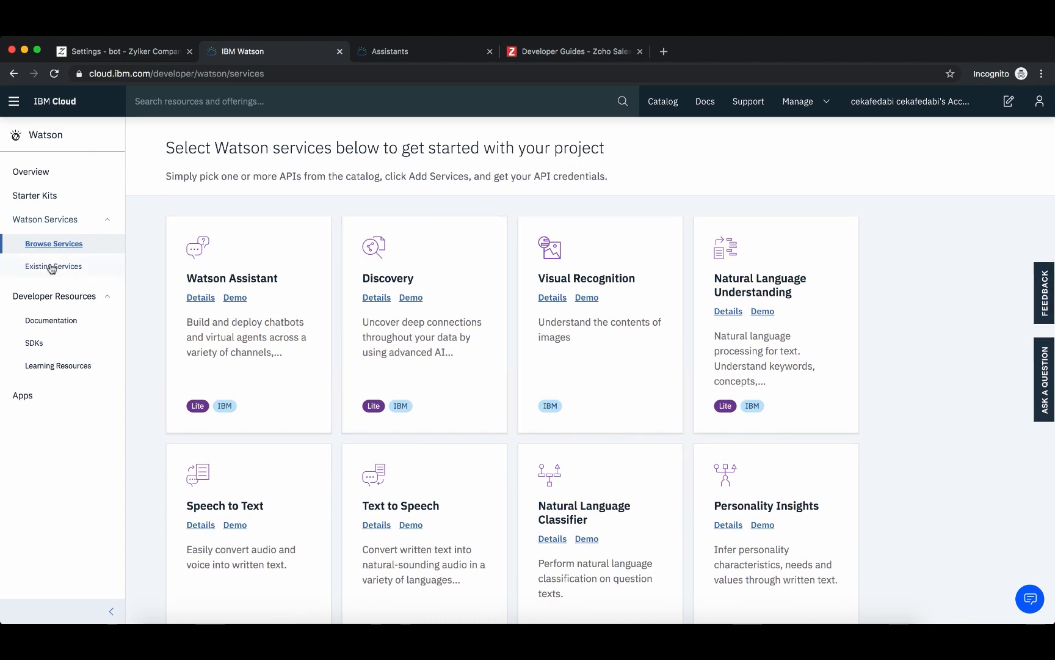
Open the existing service "Watson Assistant - New" and copy its URL into the Host URL of the Zoho SalesIQ credentials.
click(52, 267)
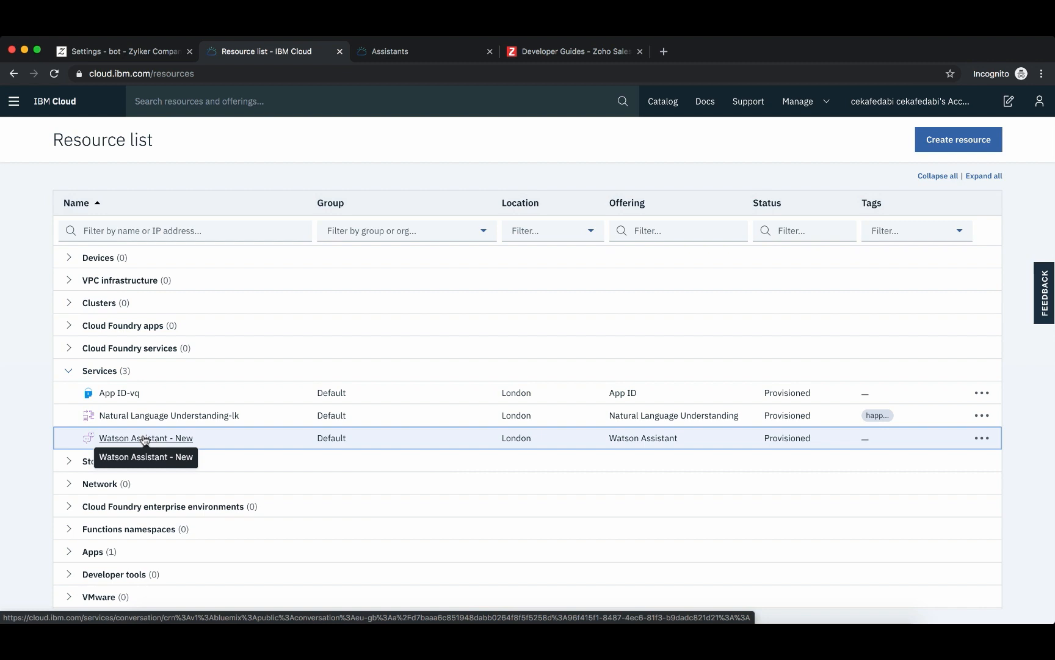
click(144, 439)
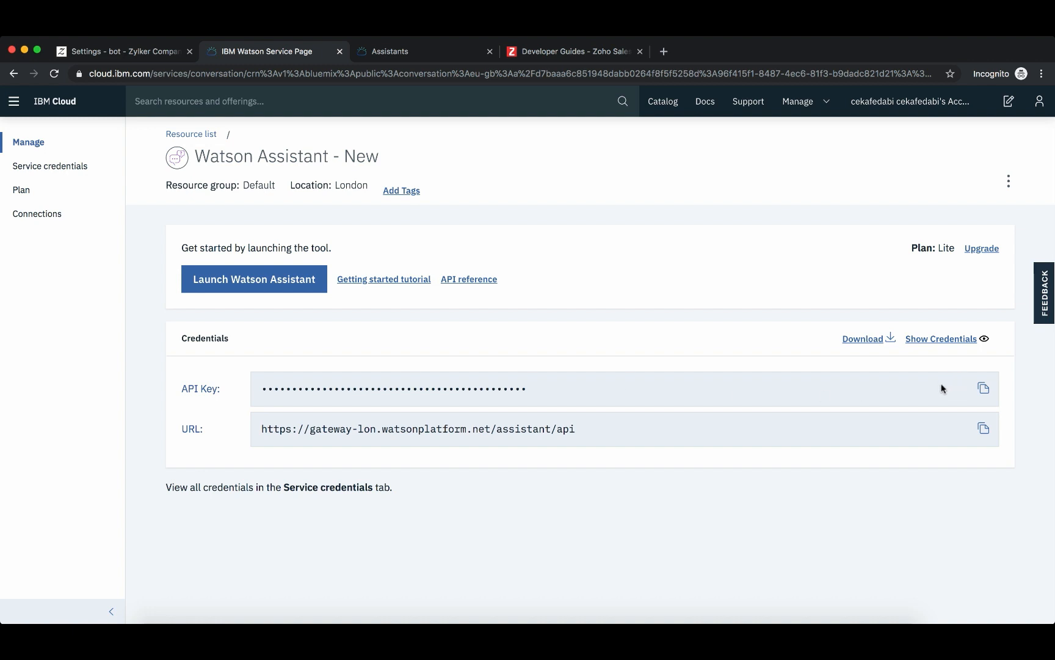
click(983, 430)
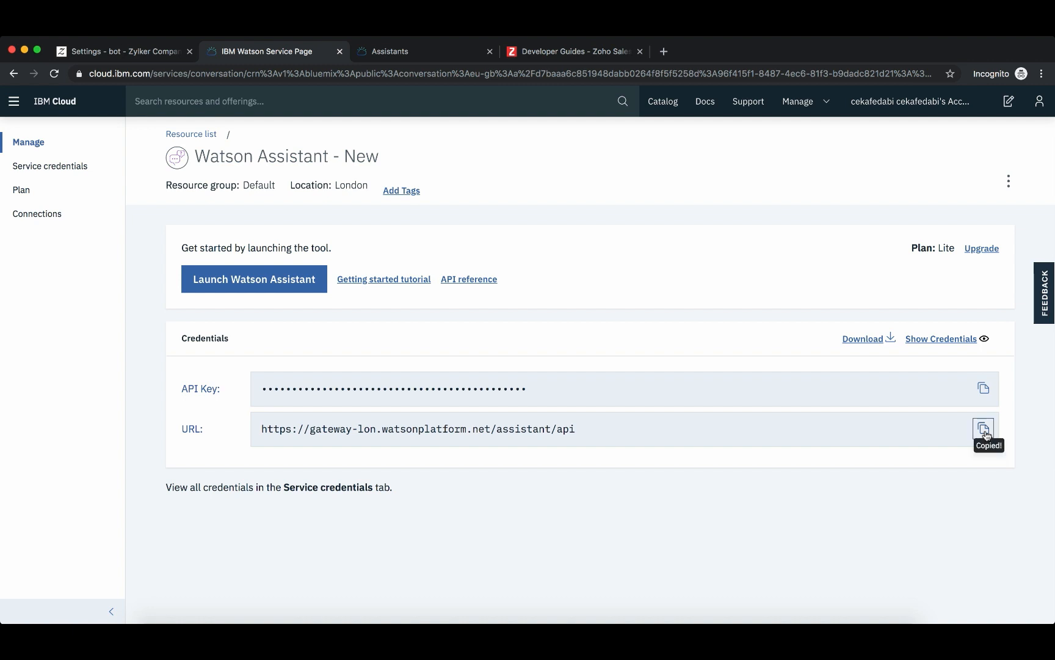
click(122, 51)
click(373, 324)
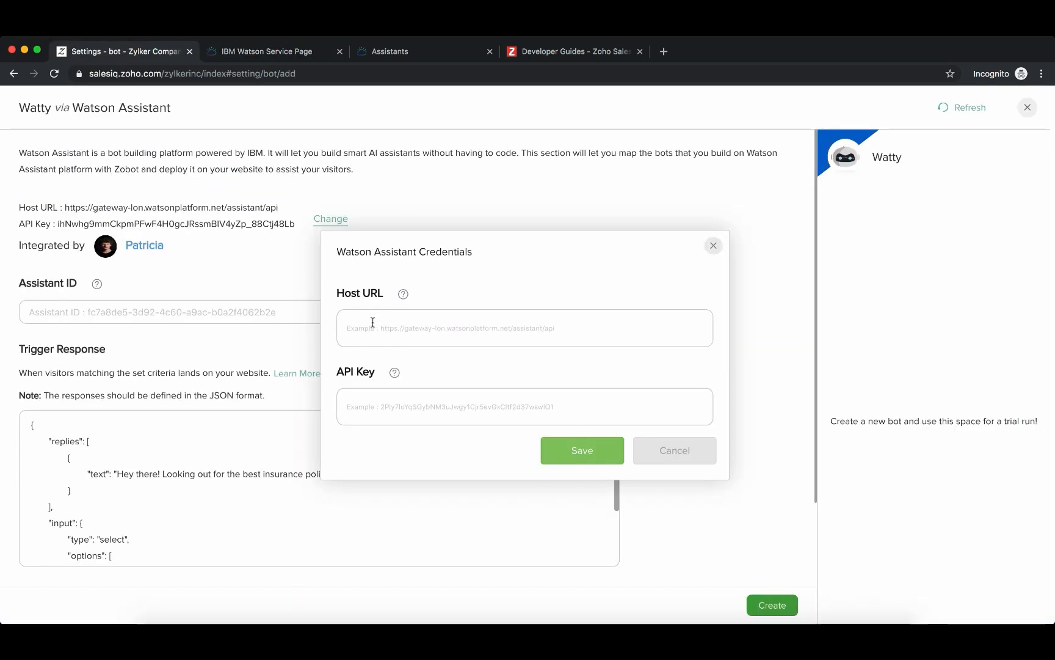
key(super+v)
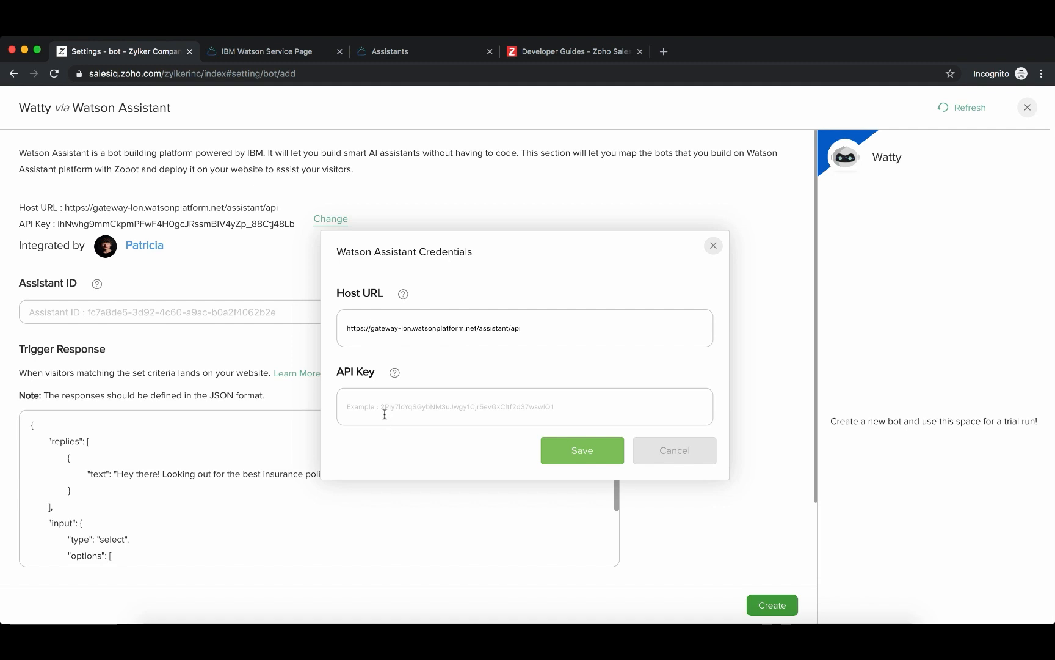
Copy the service's API key from IBM Cloud into the API Key of the SalesIQ credentials and save them.
click(254, 55)
click(984, 389)
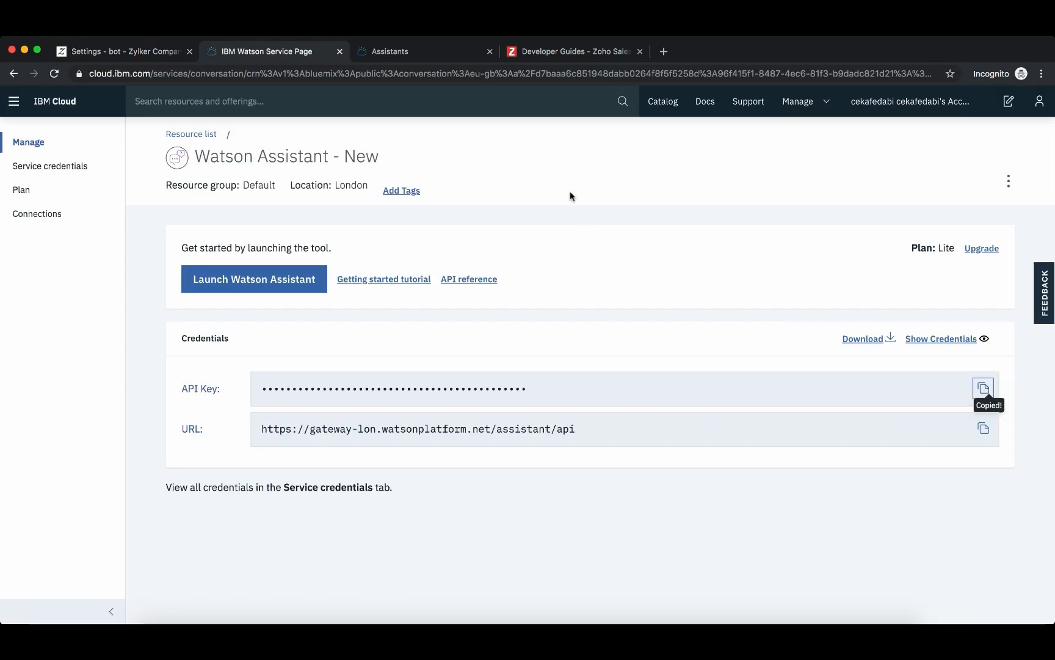
click(154, 54)
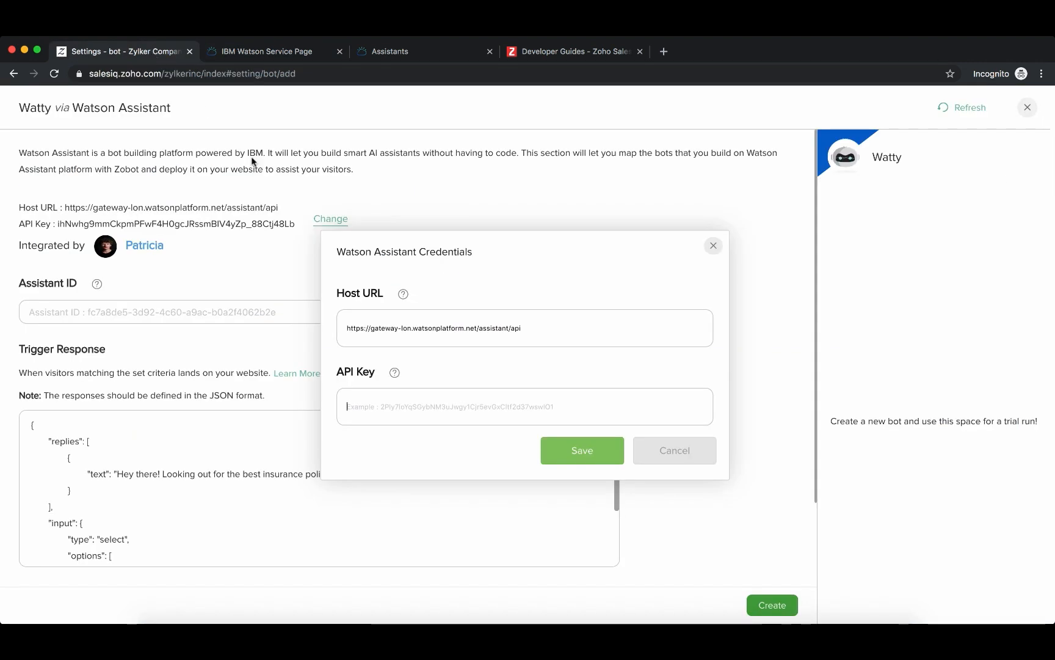
key(super+v)
click(556, 449)
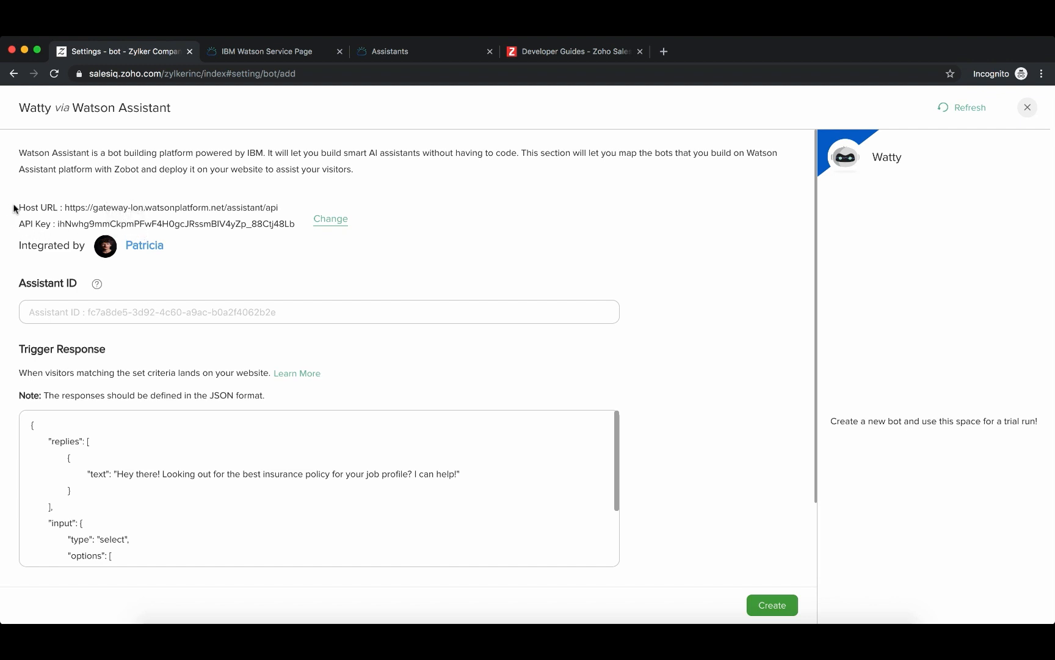
Review the saved Host URL and API key lines and the Assistant ID field.
drag(14, 208, 296, 218)
click(297, 227)
click(770, 609)
click(109, 309)
Launch Watson Assistant from the IBM Cloud service page and look through the list of existing assistants.
click(250, 58)
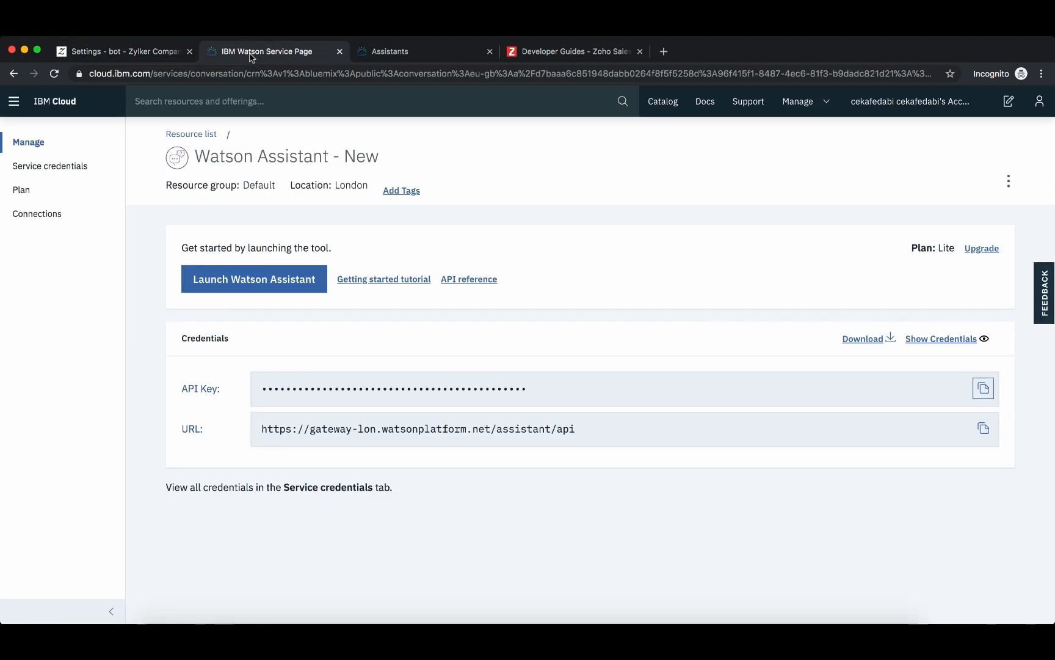
click(270, 285)
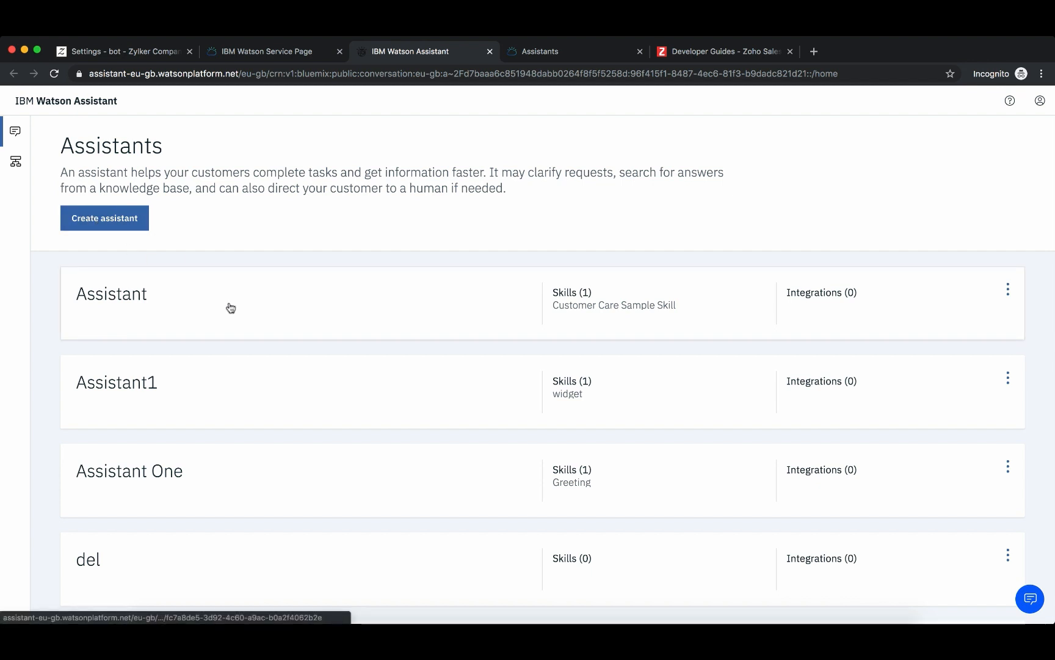
scroll(248, 330, down, 6)
scroll(248, 330, down, 4)
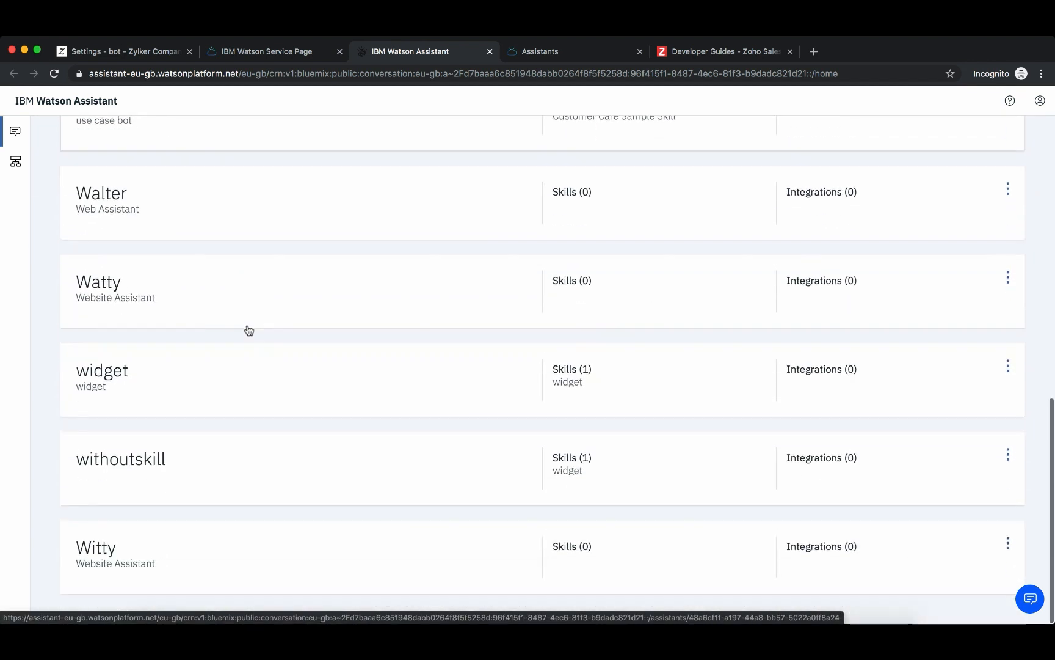
scroll(248, 330, up, 9)
scroll(249, 331, up, 2)
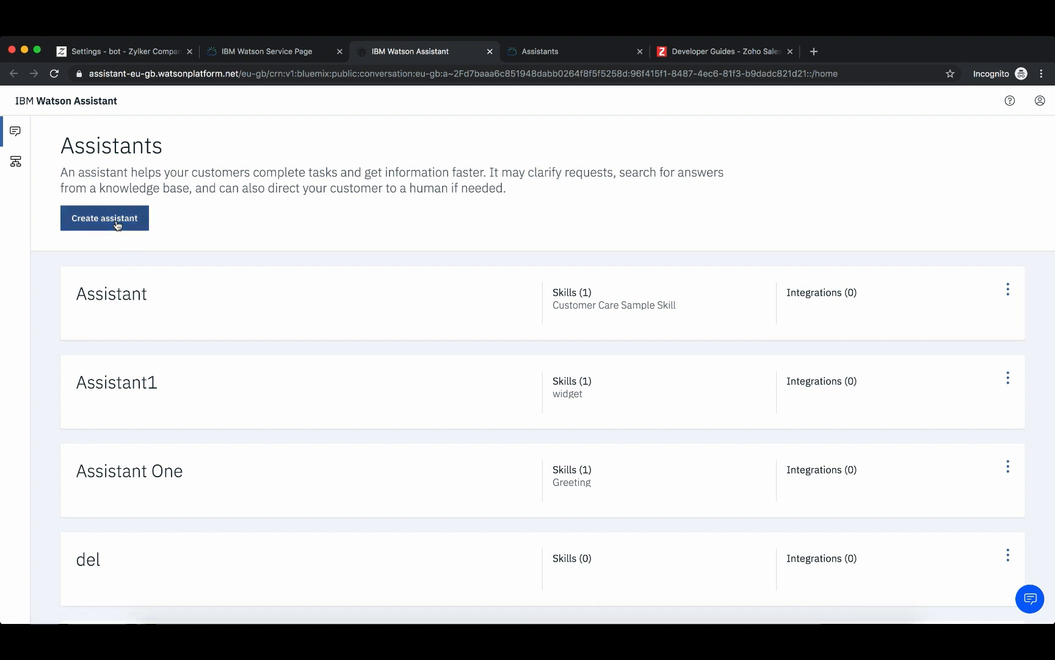
scroll(492, 337, down, 6)
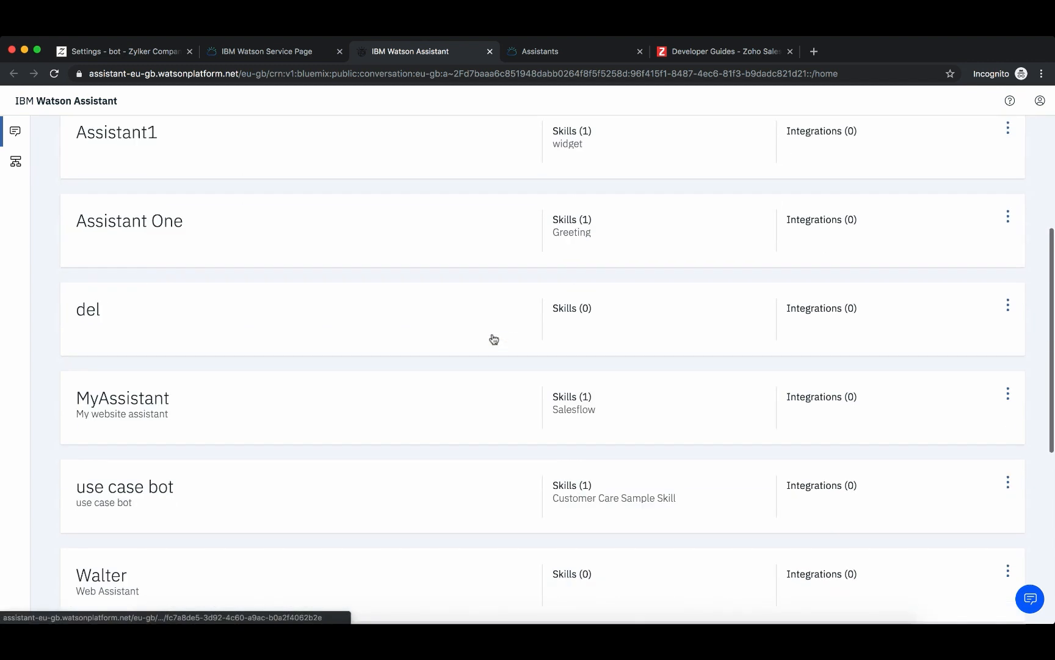
scroll(492, 338, up, 6)
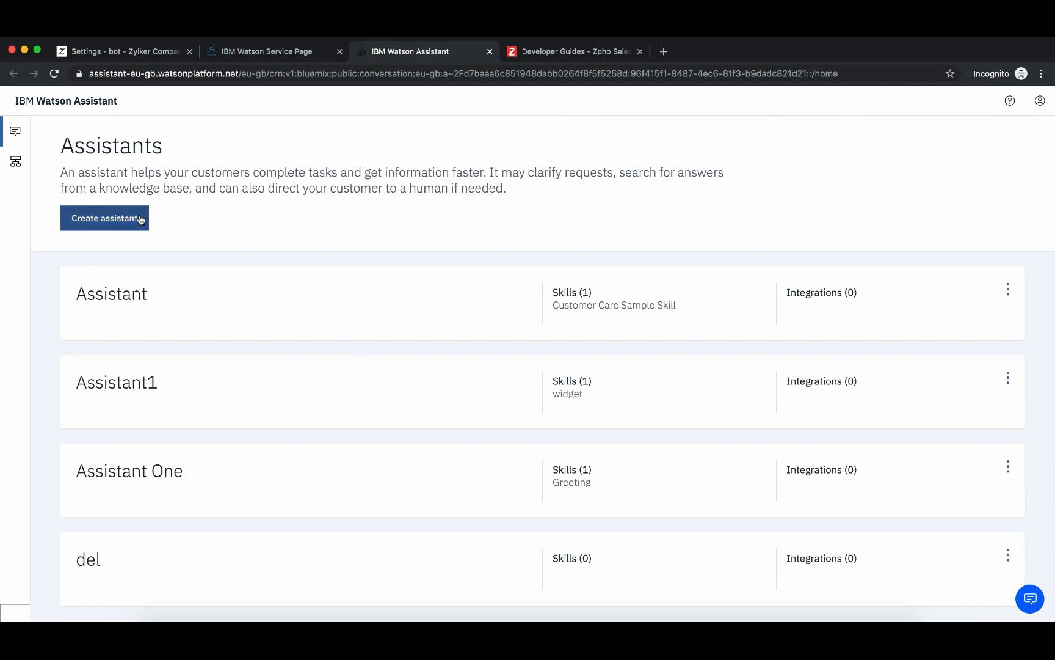
Create an assistant named "willy" with the description "Your go-to website assistant!" and the preview link enabled.
click(97, 226)
click(365, 251)
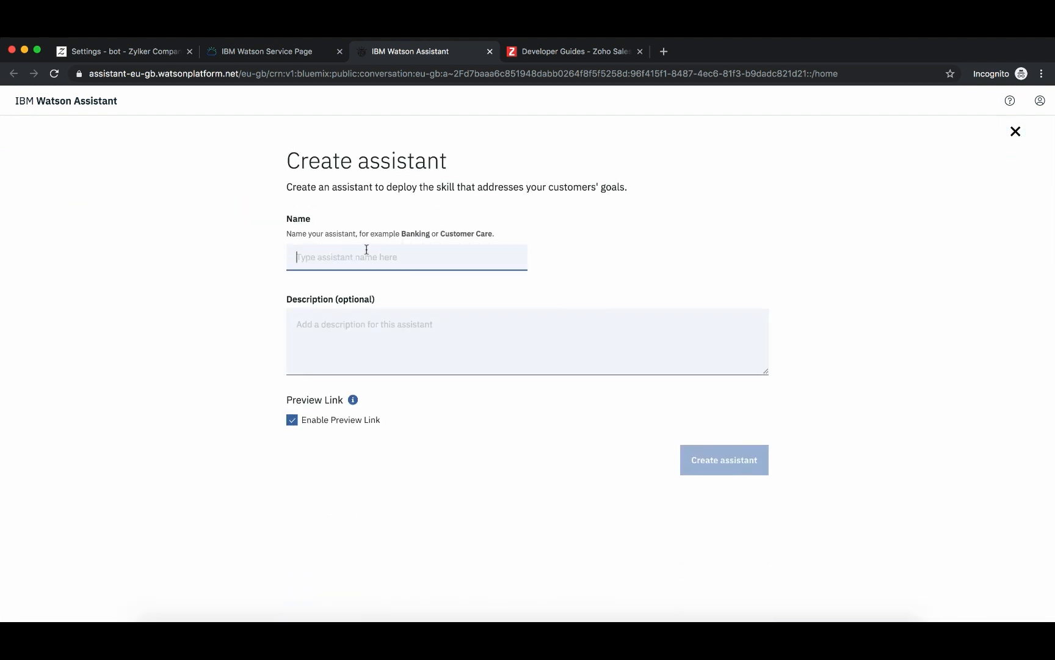
key(Escape)
click(234, 260)
click(337, 259)
text(w)
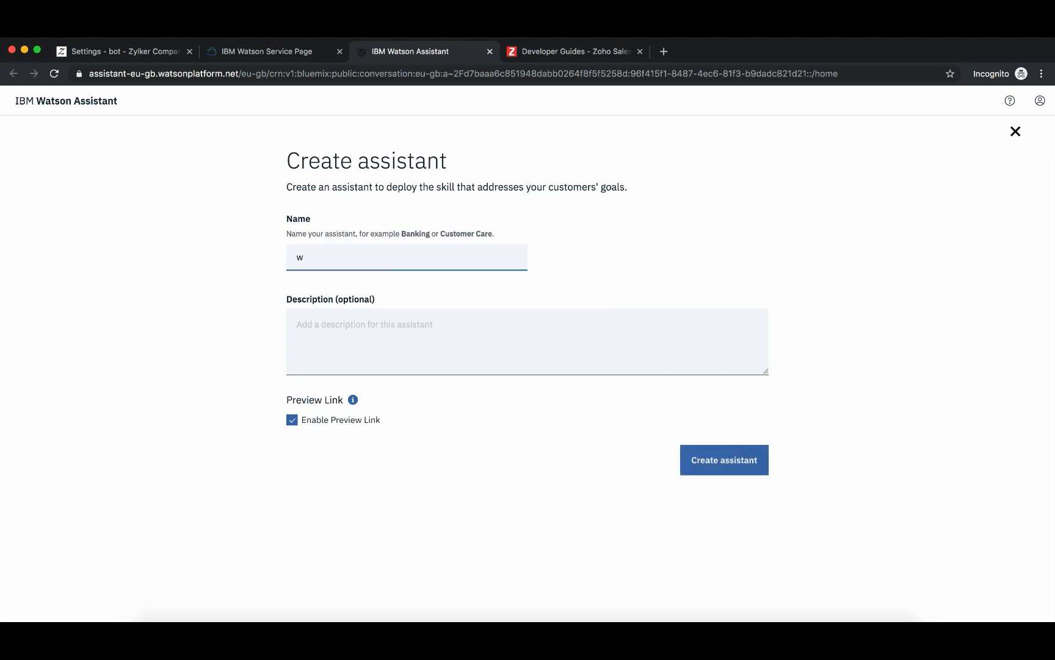
text(illy)
click(325, 327)
text(Your)
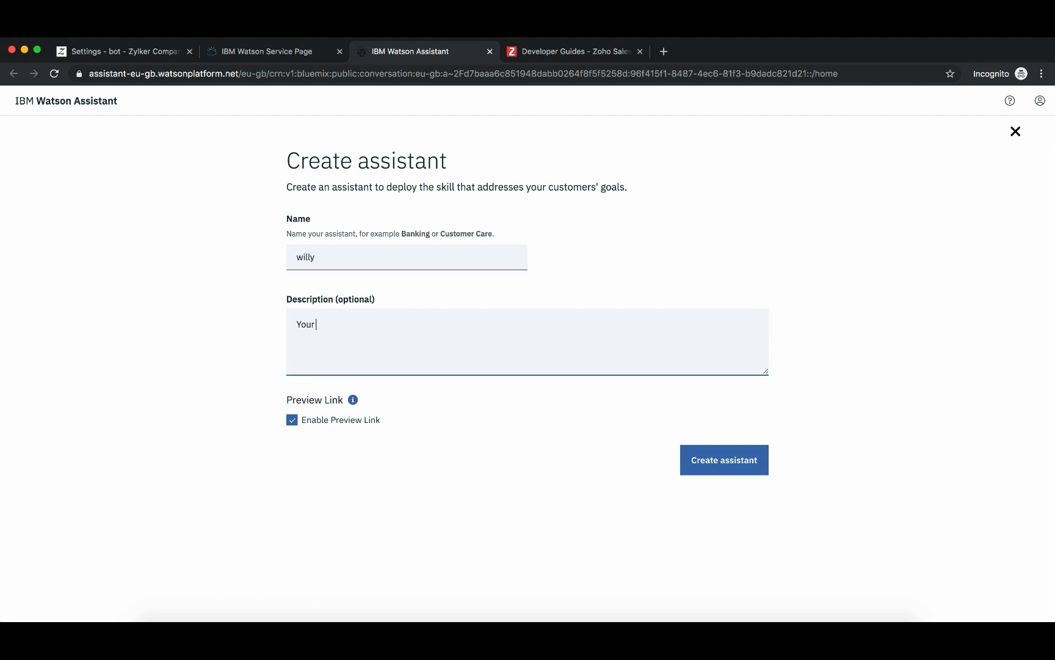
text( go-to website assistant!)
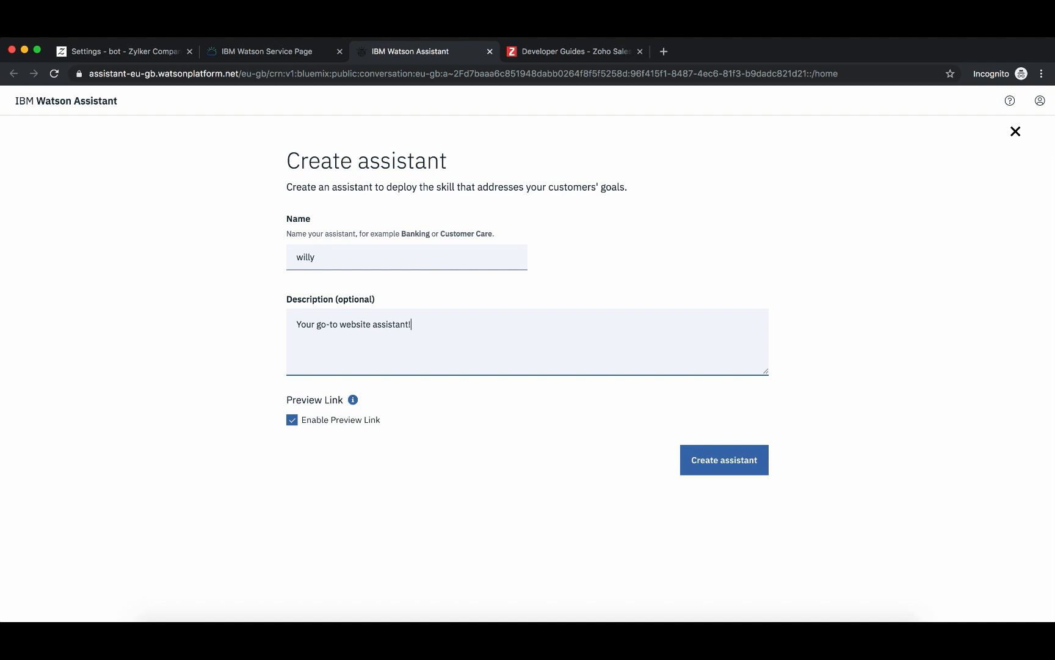
click(710, 467)
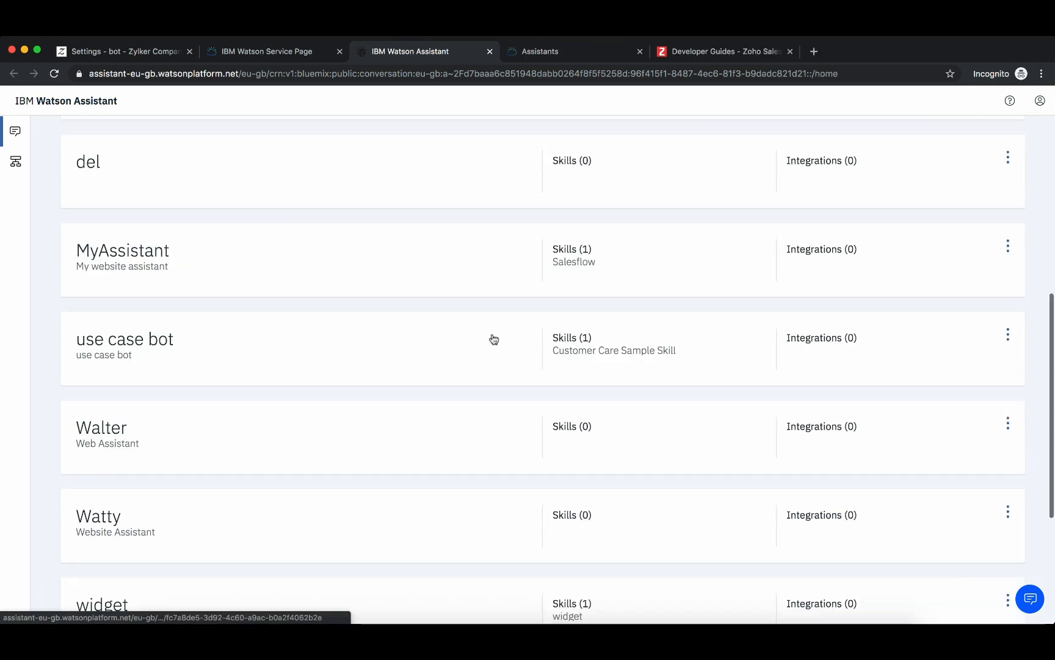
Copy the Assistant ID from the Watty assistant's API details into the Assistant ID of the Zoho SalesIQ bot.
scroll(492, 337, down, 5)
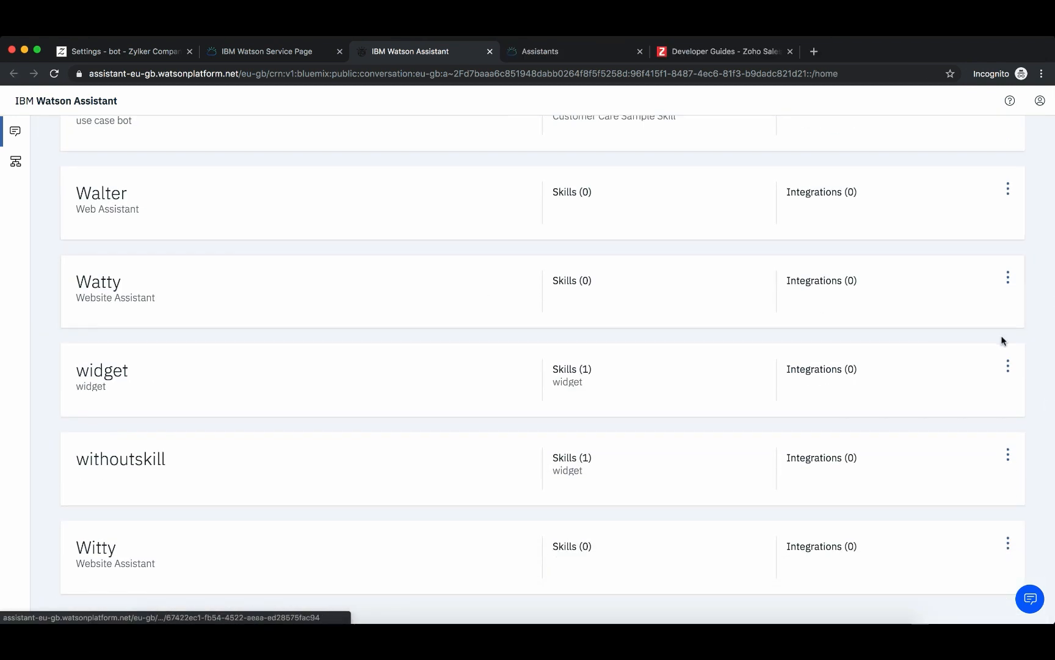
click(1008, 278)
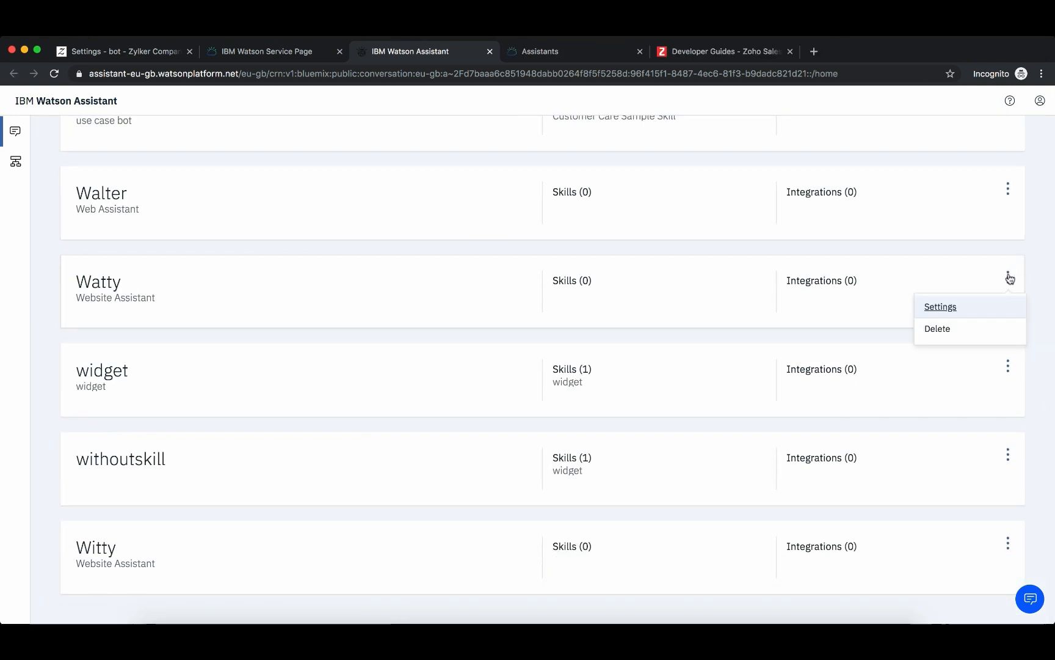
click(942, 307)
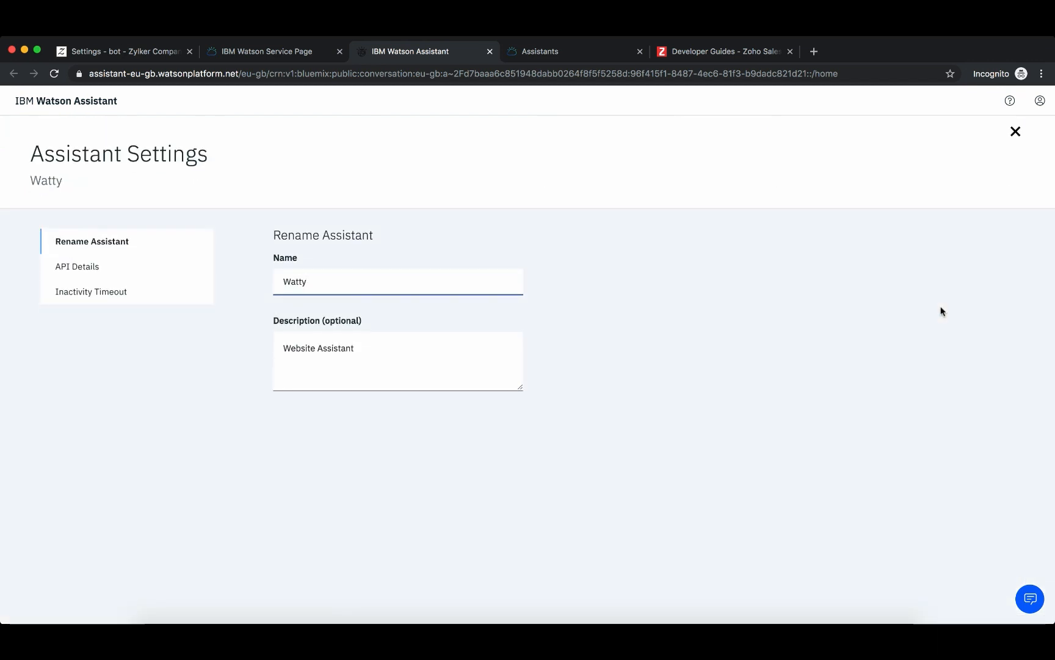
click(64, 267)
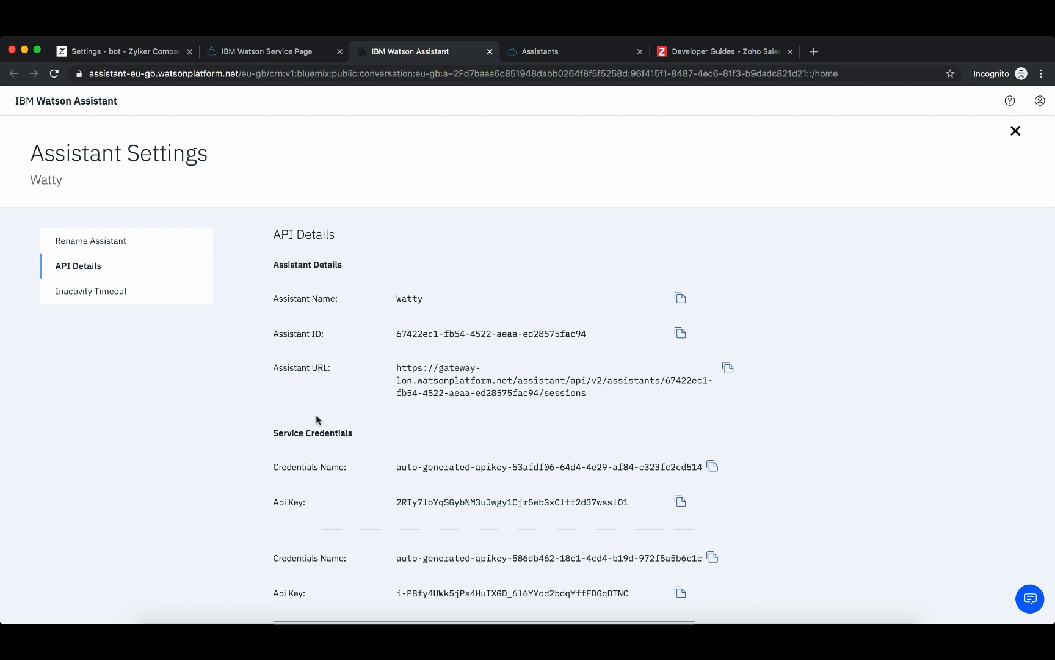
scroll(316, 415, down, 1)
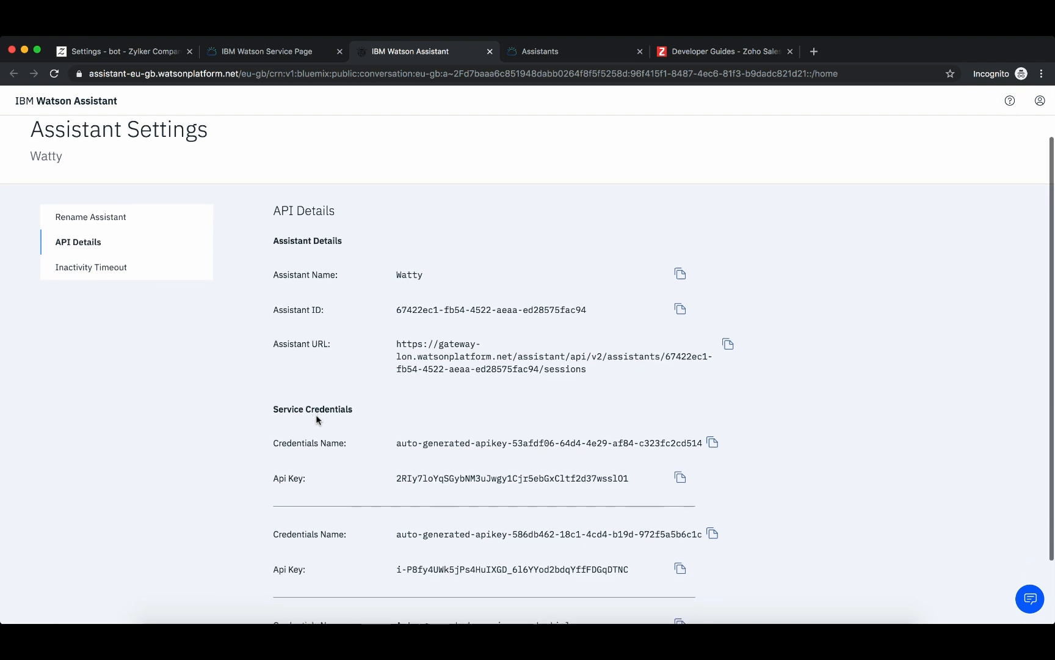
click(683, 313)
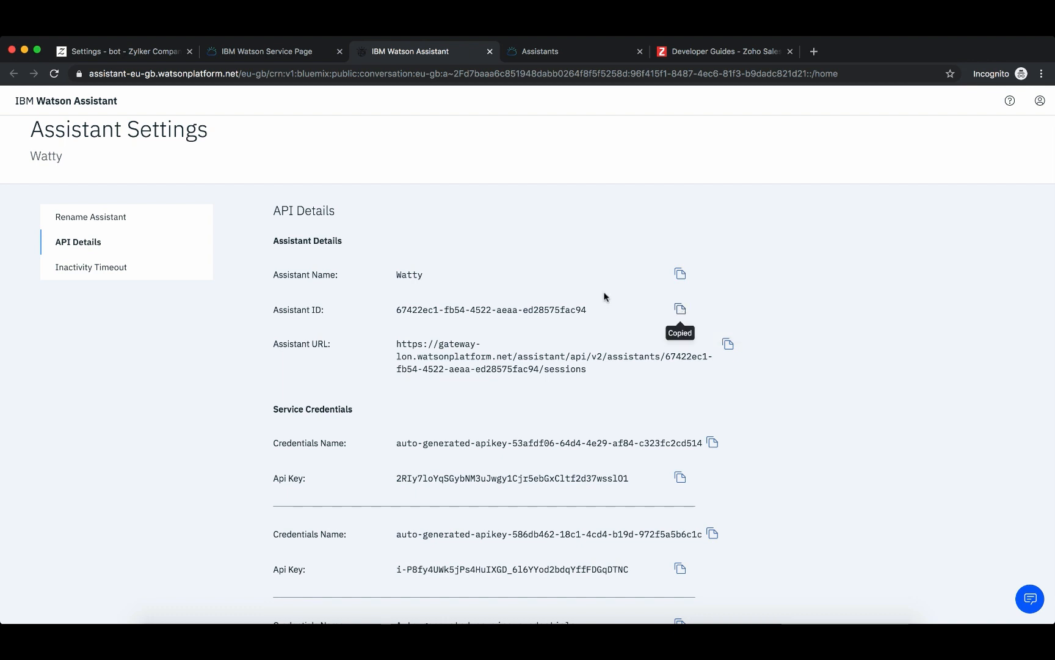
click(108, 54)
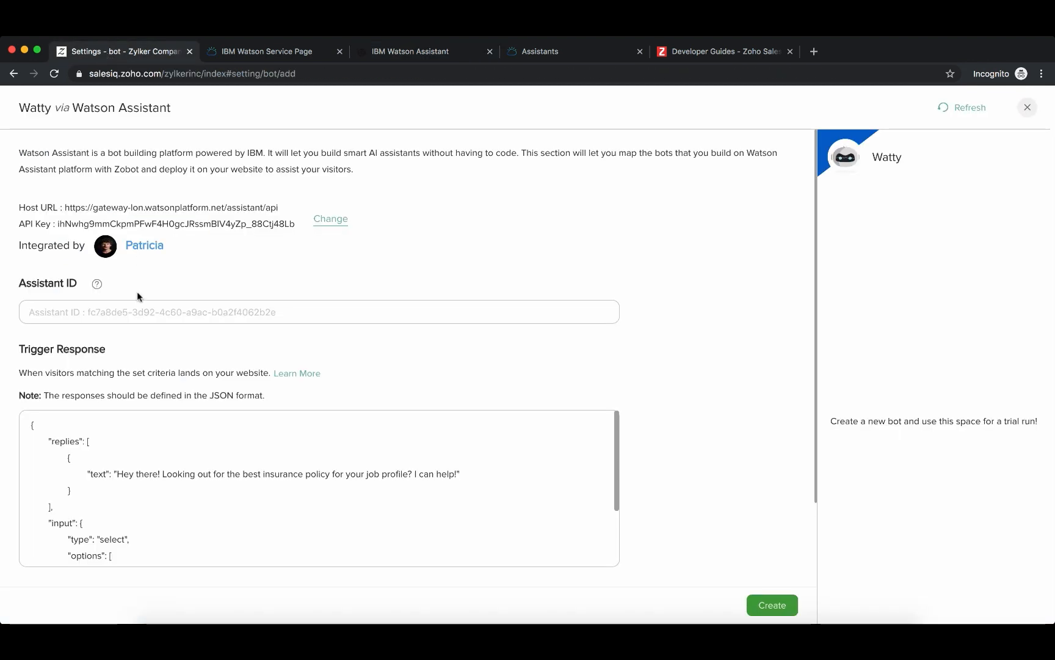
click(138, 309)
key(ctrl+v)
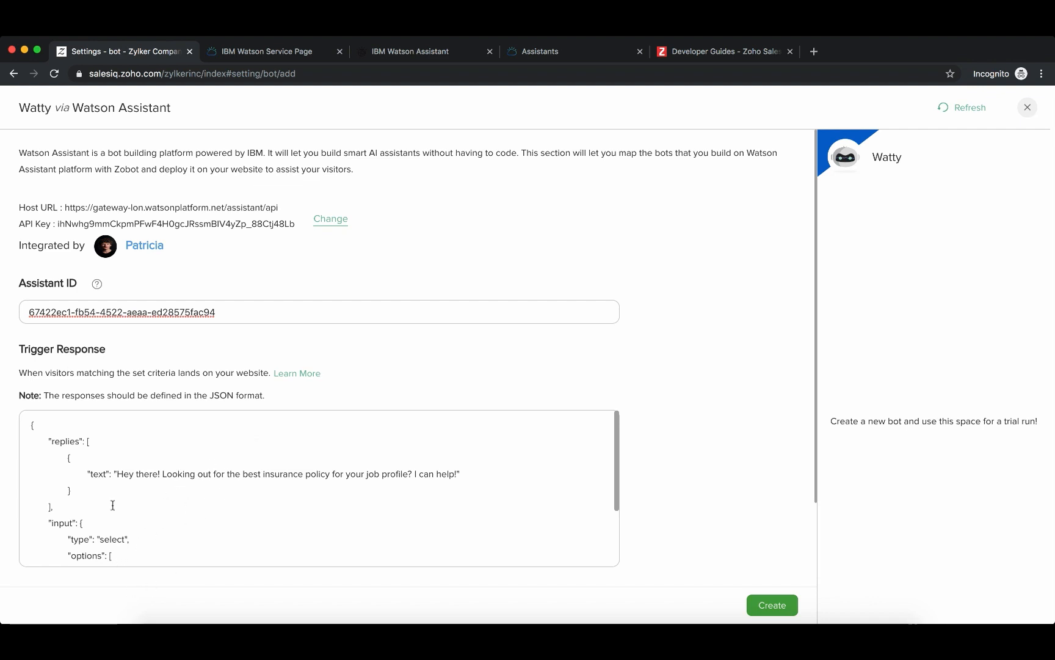
Review the trigger response JSON and the action failure responses for after hours, unavailable operators and nonexistent operators.
scroll(138, 486, down, 3)
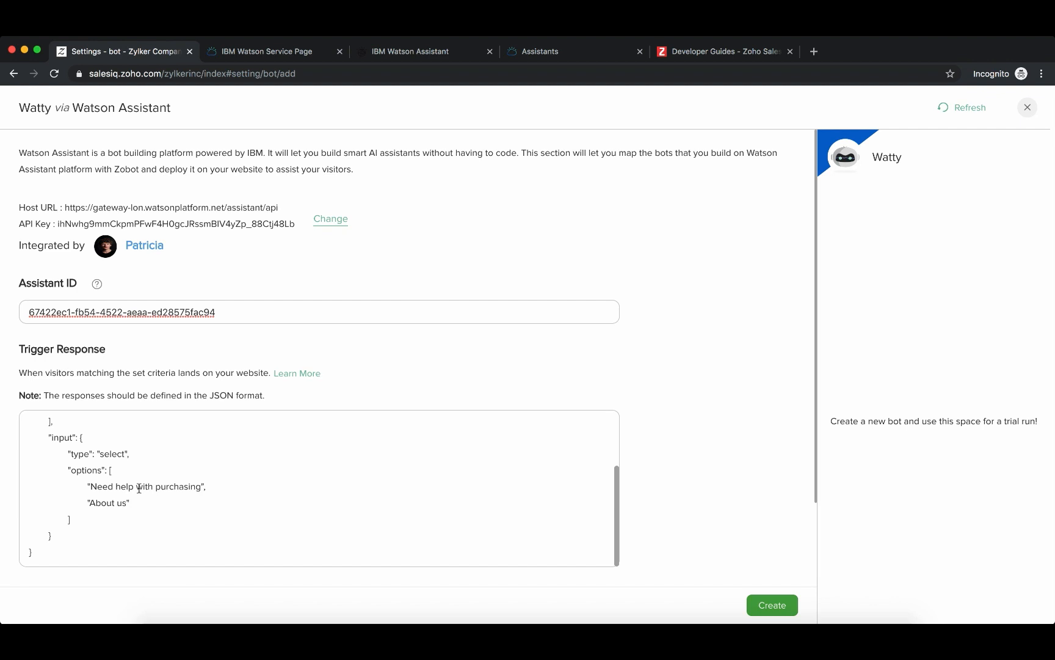
scroll(146, 511, down, 3)
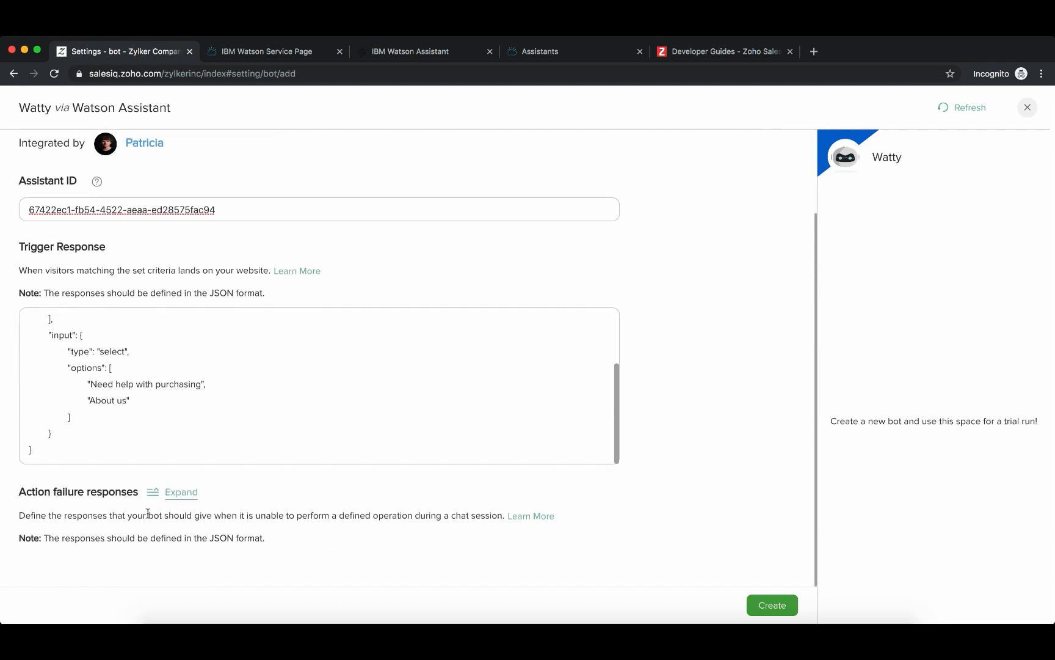
click(179, 501)
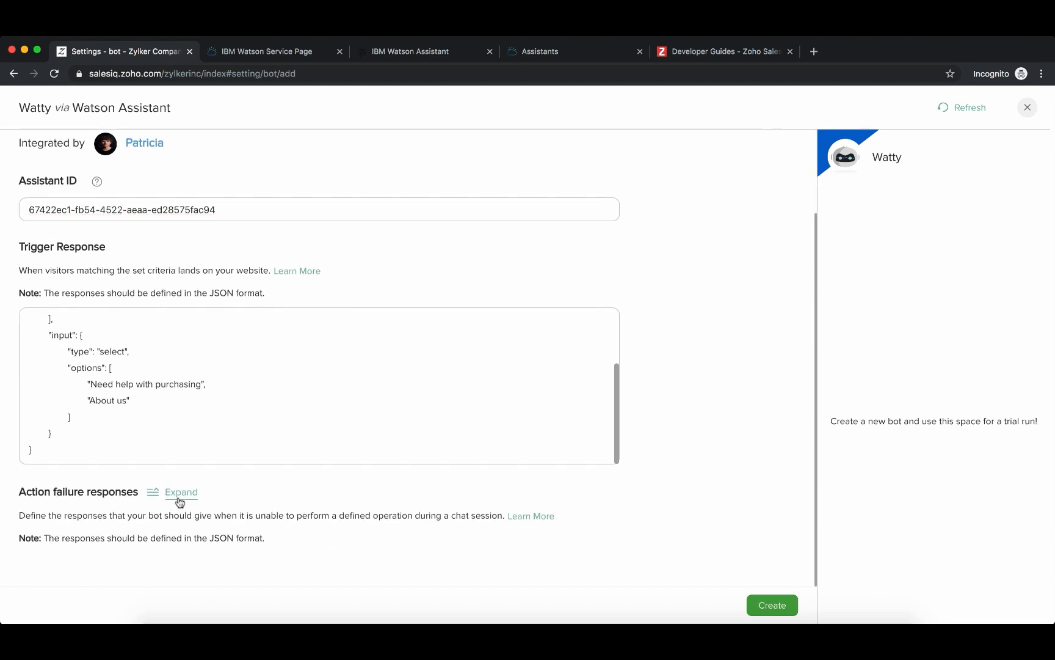
scroll(157, 511, down, 8)
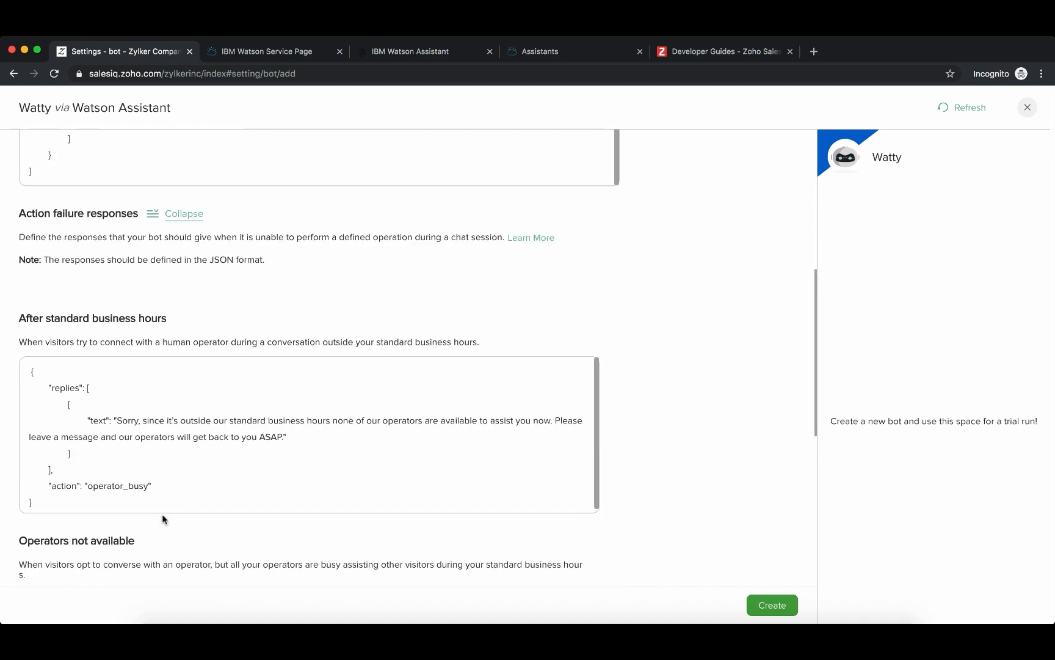
scroll(163, 514, down, 6)
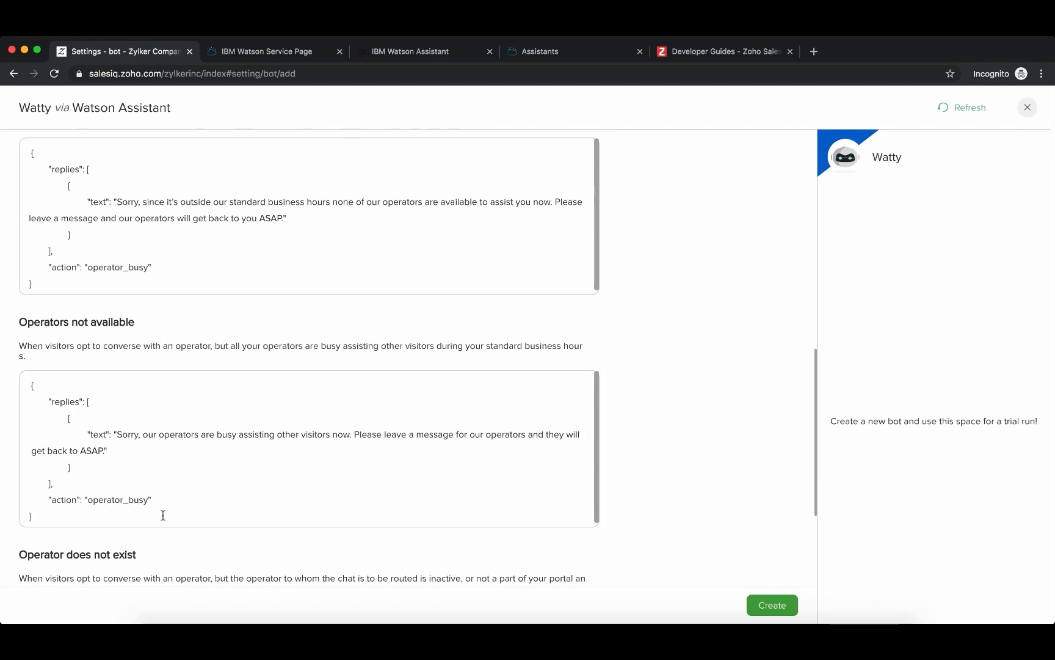
scroll(163, 515, down, 1)
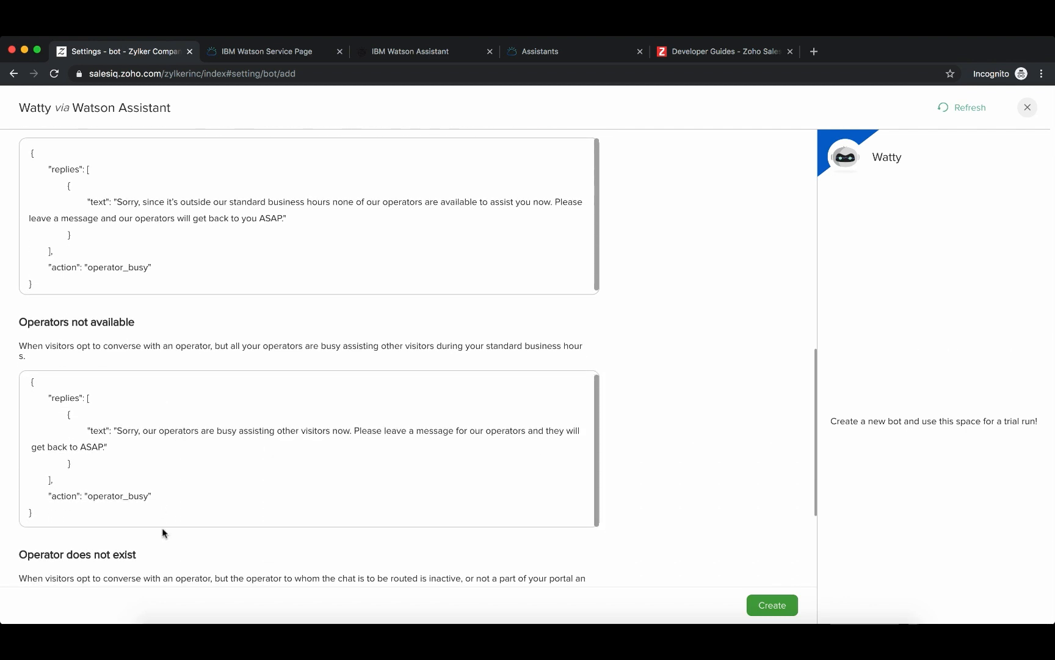
scroll(262, 316, up, 4)
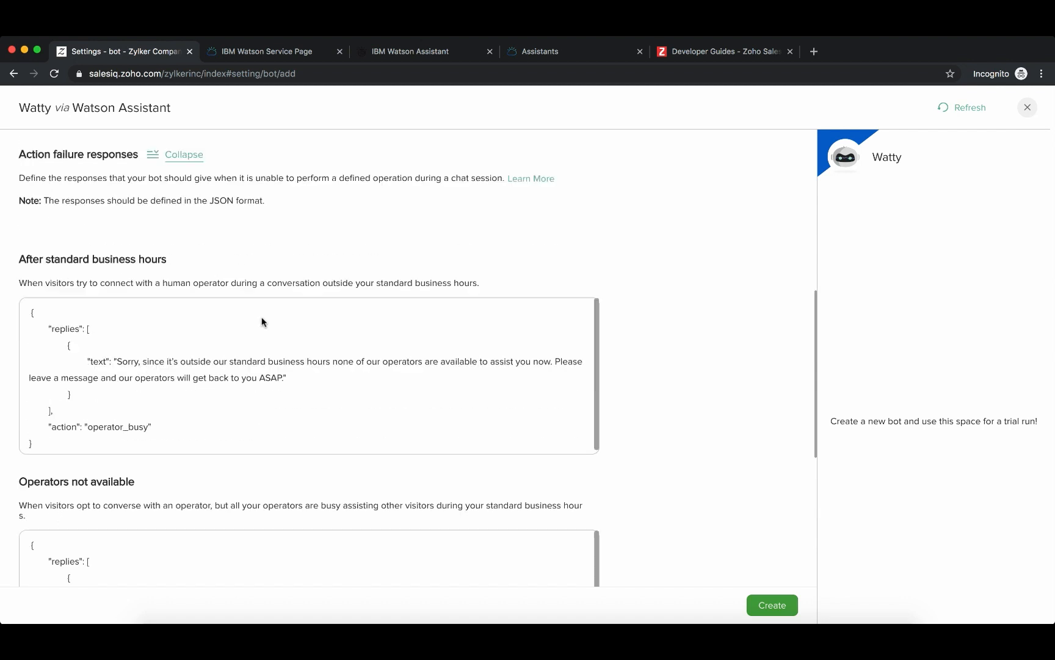
scroll(262, 317, up, 10)
scroll(261, 318, down, 8)
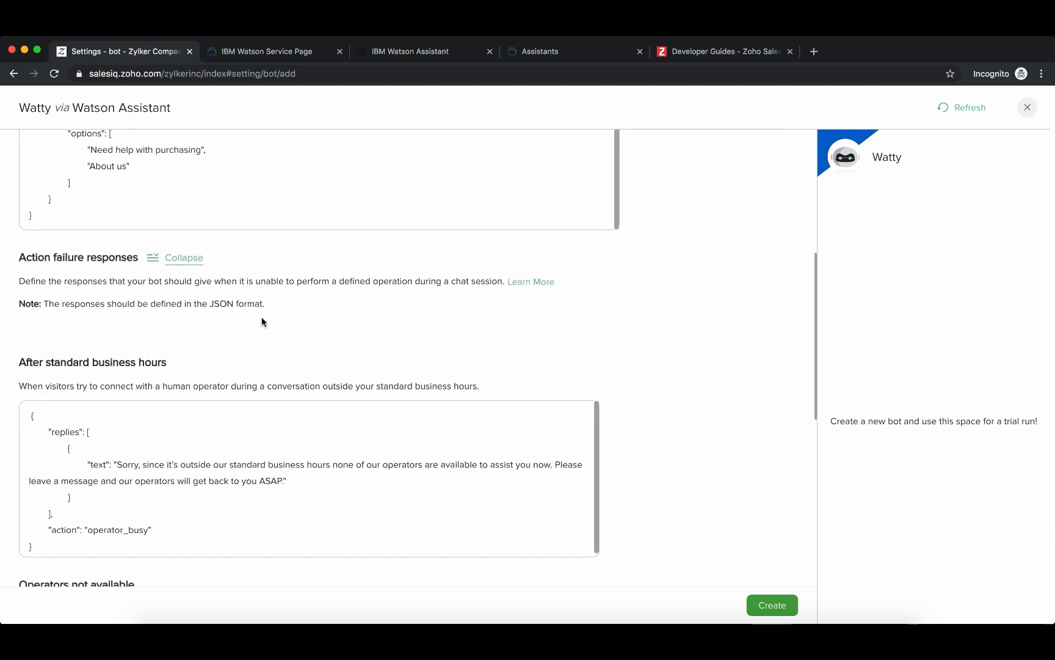
scroll(261, 316, down, 4)
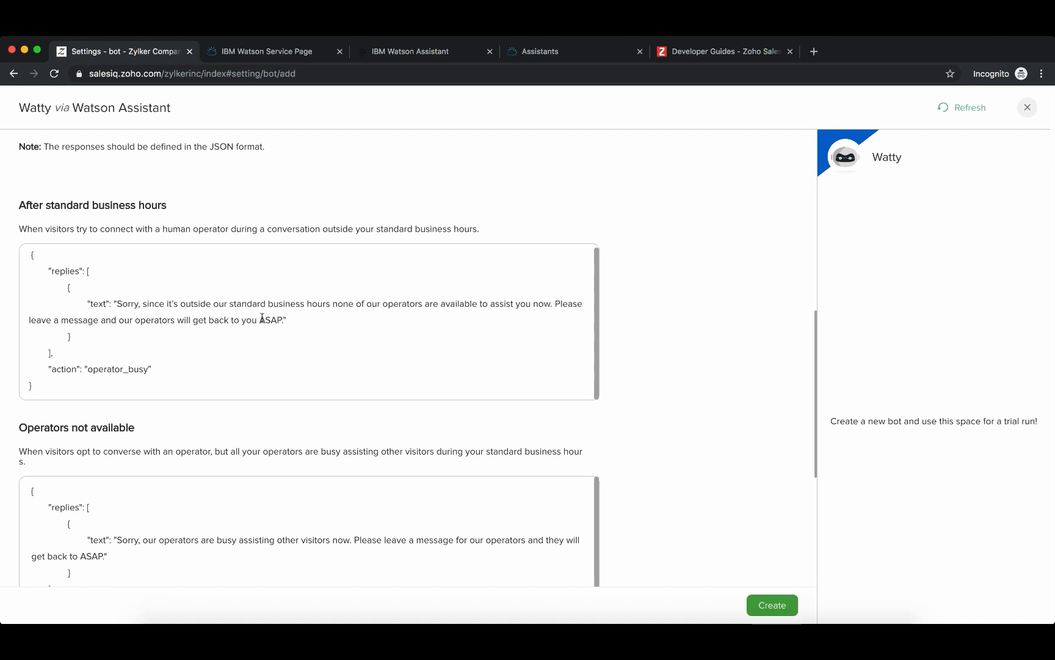
scroll(208, 474, down, 7)
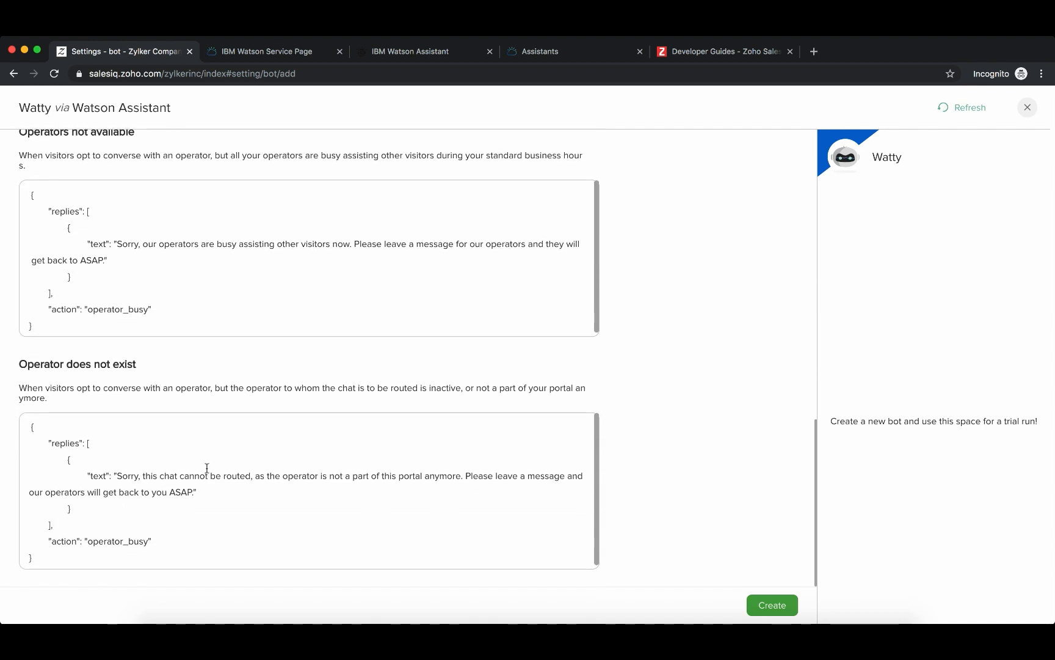
scroll(232, 365, down, 1)
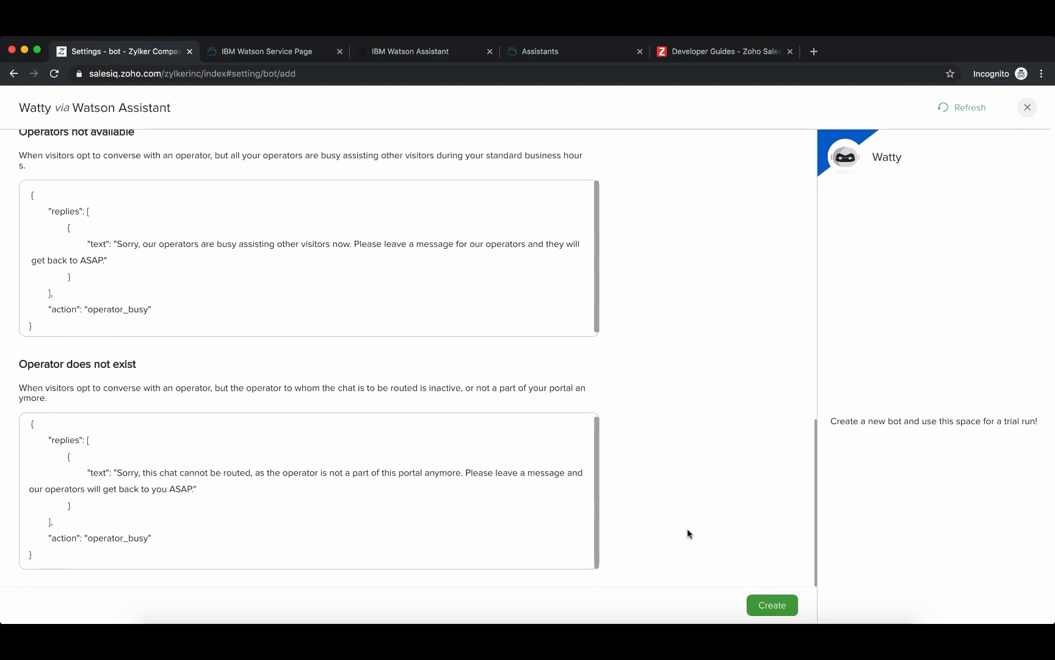
Create the Watty bot with the entered Watson settings and restart its trial chat.
click(768, 605)
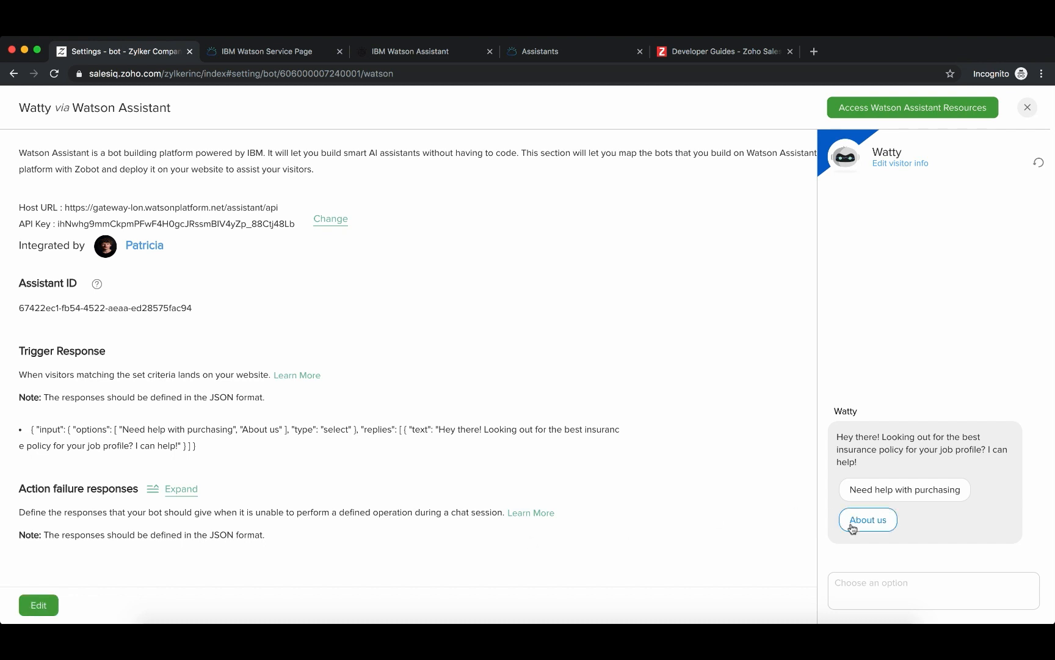
click(1038, 165)
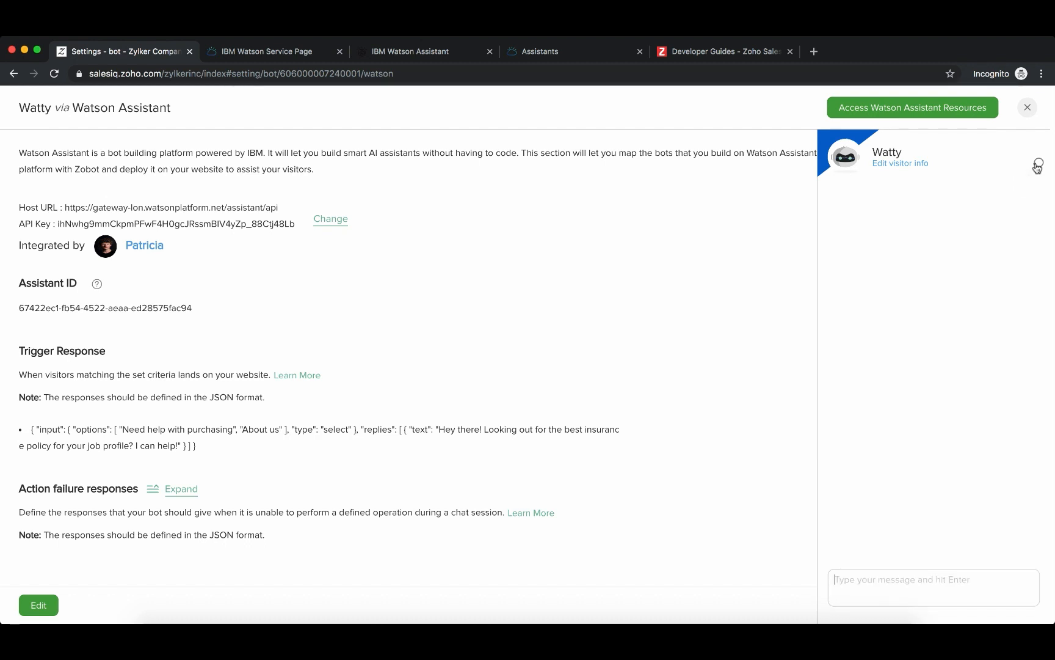
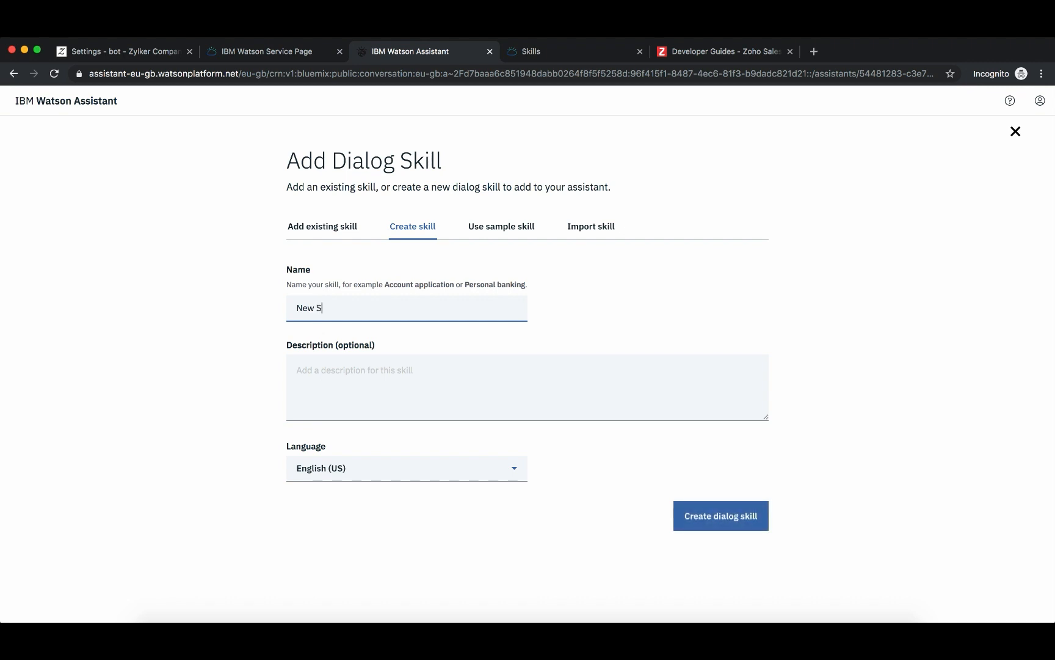
Create a dialog skill named "New Skill" for the willy assistant, with English (US) as its language and no description.
click(356, 364)
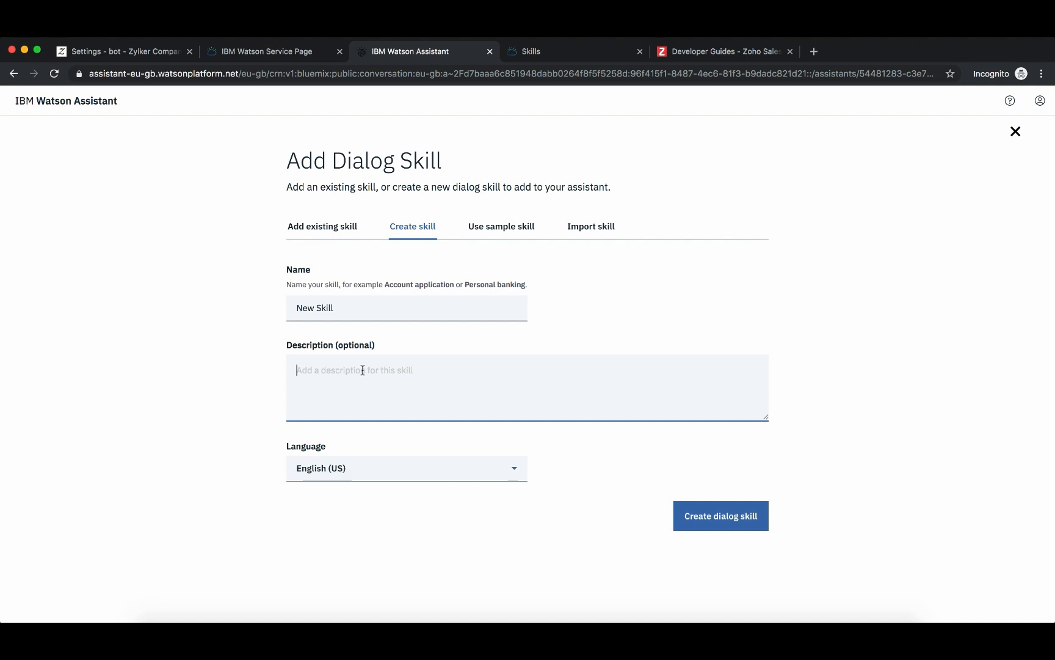
click(361, 474)
scroll(357, 534, down, 5)
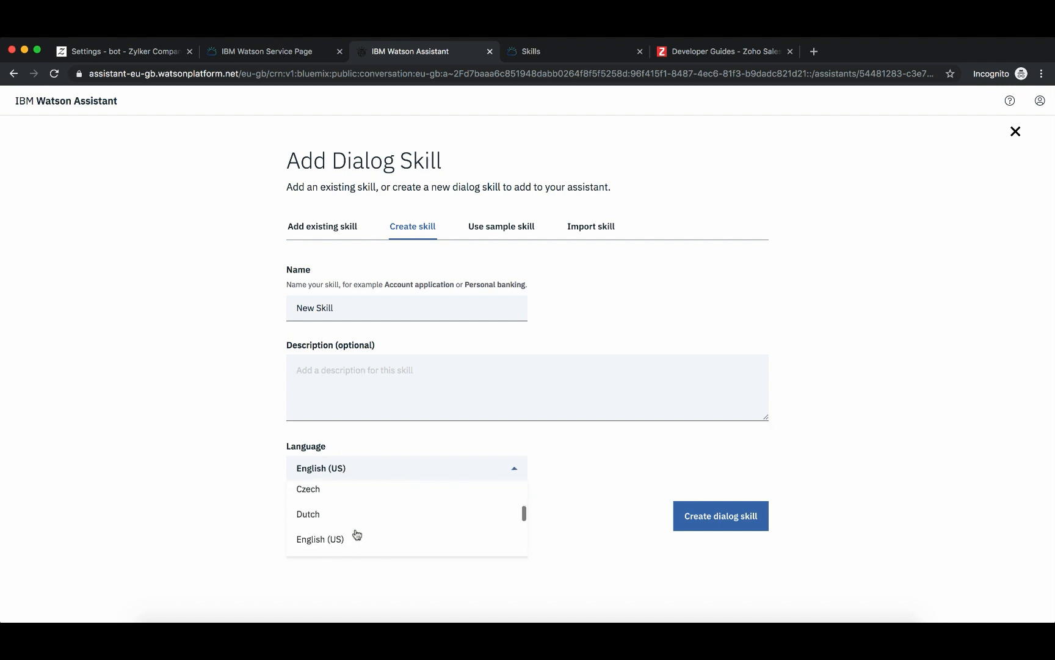
scroll(354, 535, up, 5)
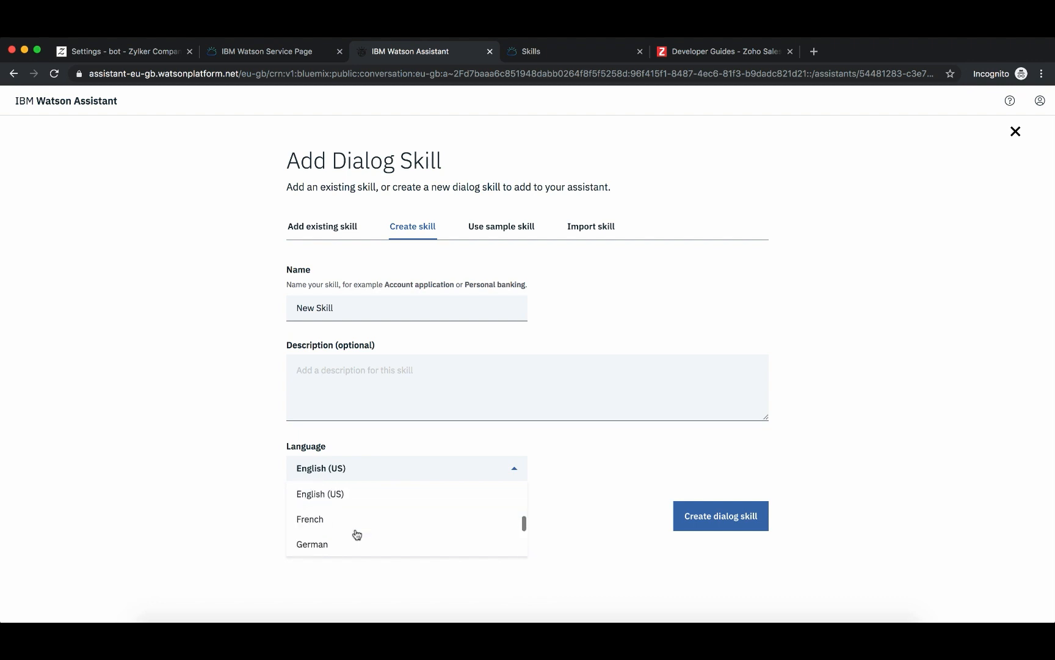
click(701, 523)
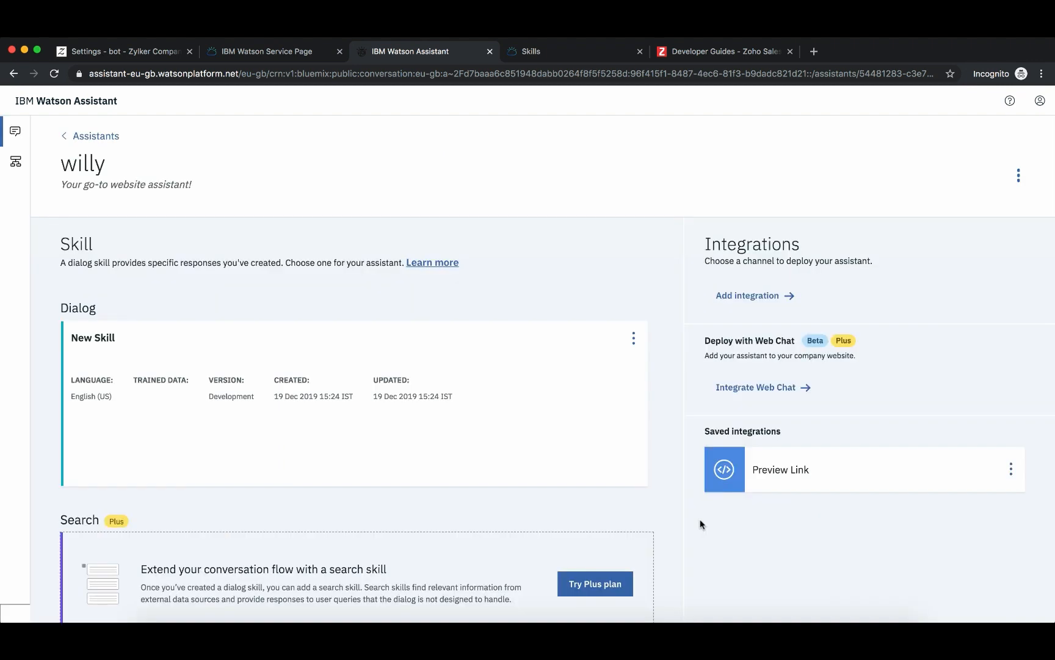
Open New Skill and start an intent named "greetvisitors".
click(101, 324)
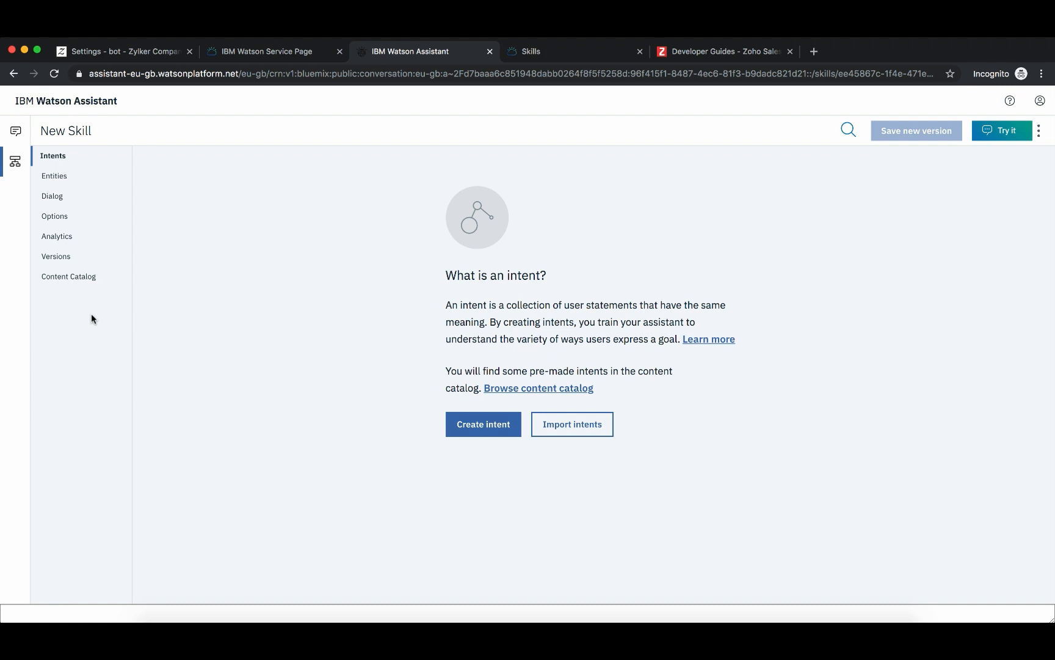
click(492, 434)
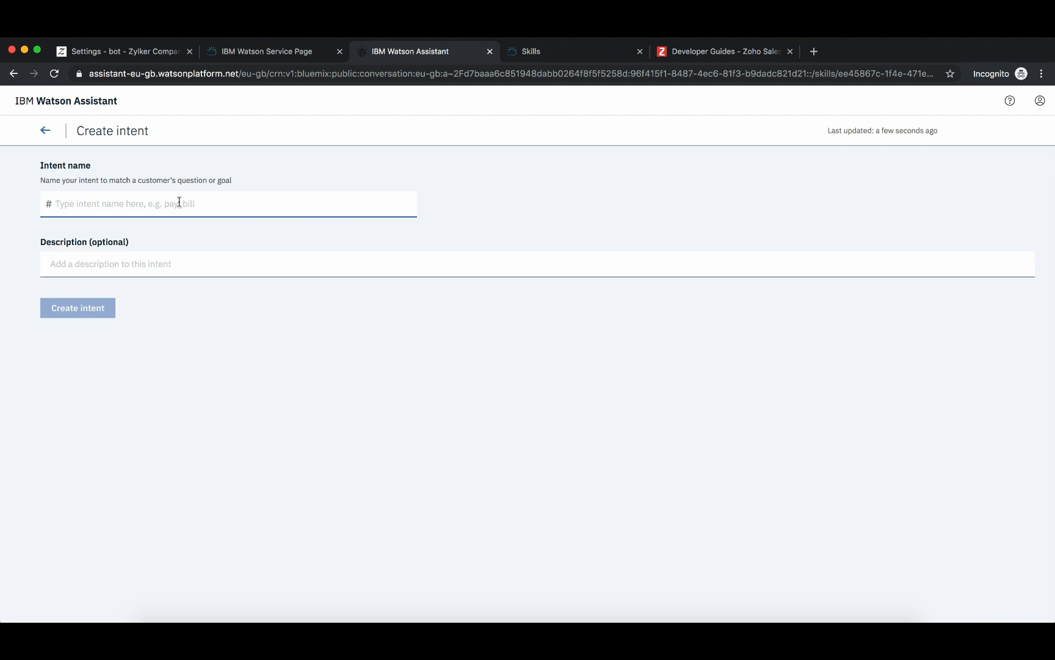
text(greey)
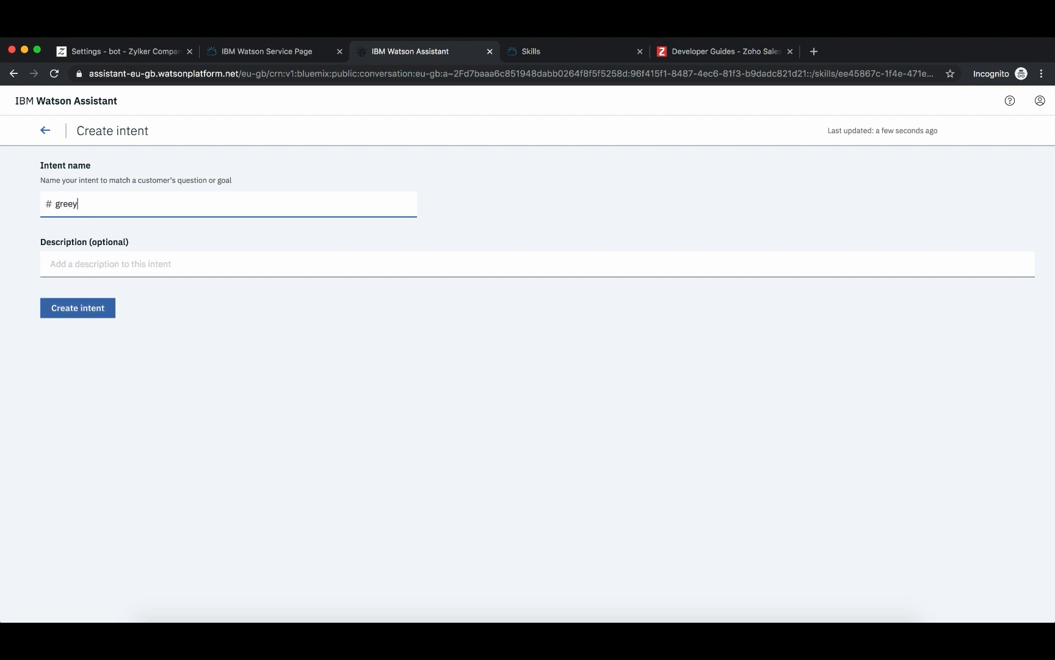
key(BackSpace)
text(t visit)
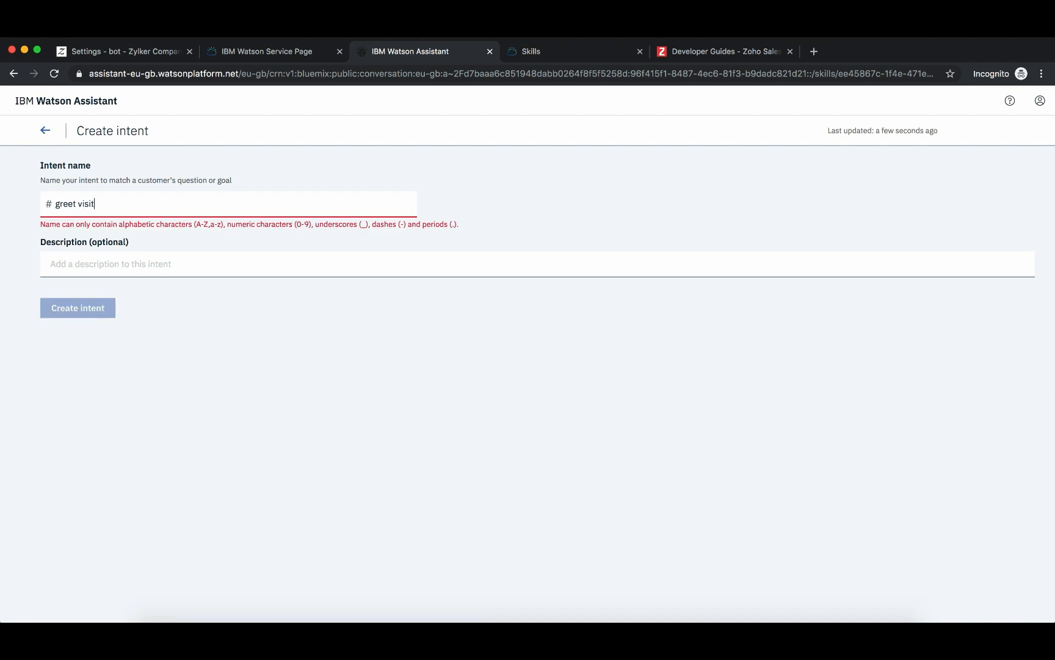
key(BackSpace)
key(BackSpace)
key(BackSpace)
key(BackSpace)
key(BackSpace)
text(visiotrs)
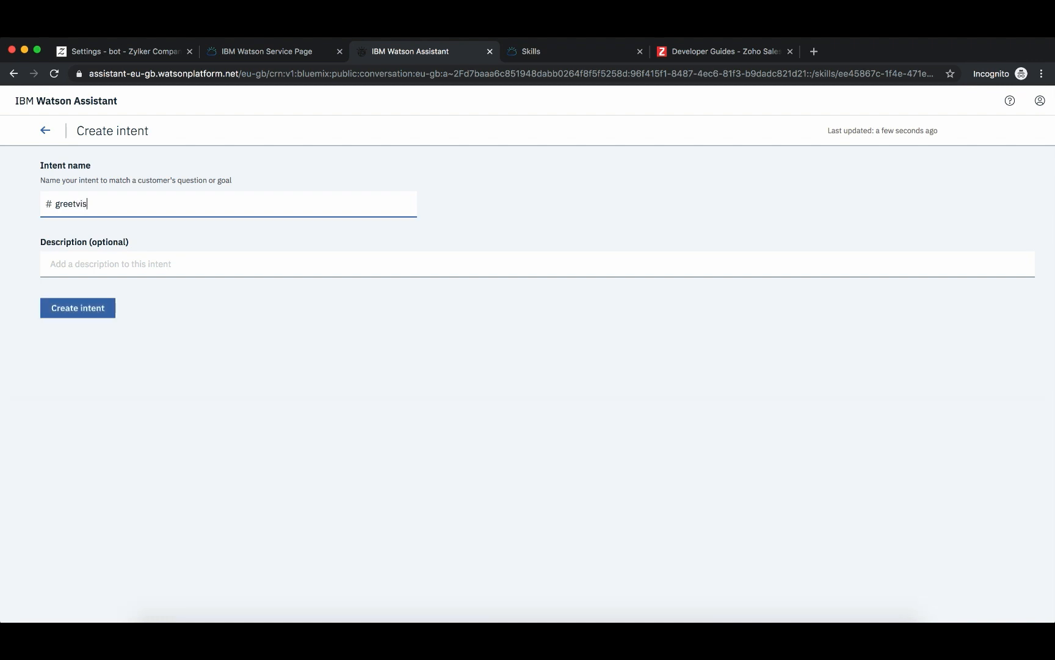
key(BackSpace)
key(BackSpace)
key(BackSpace)
key(BackSpace)
text(tors)
Give the intent the description "An intent to greet website visitors" and create it.
click(144, 265)
text(An)
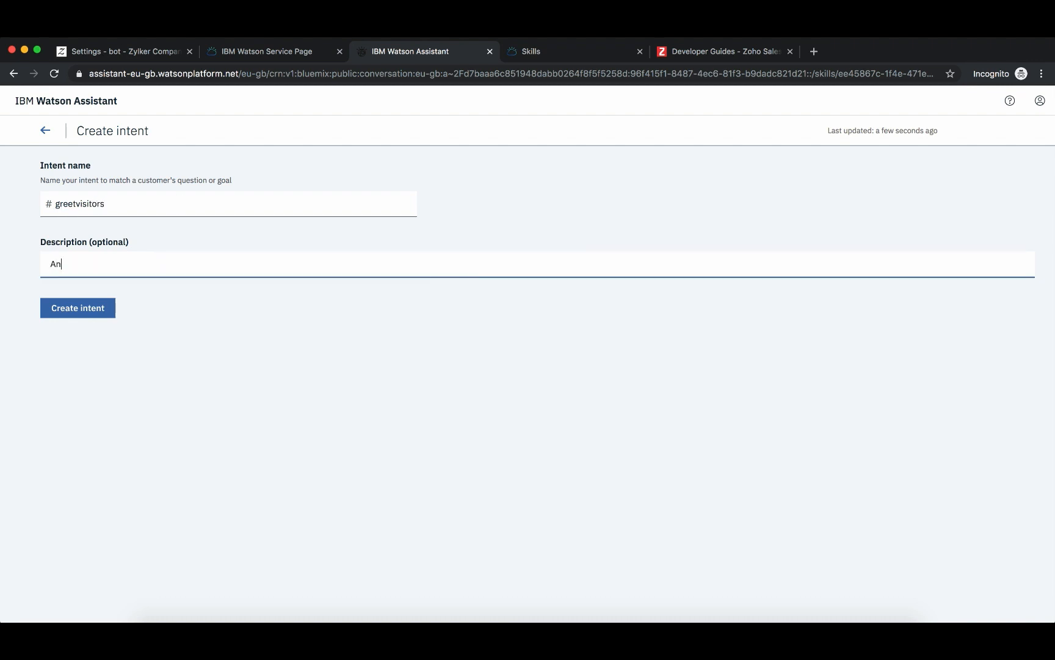
text( intent to greet website visitors)
click(58, 308)
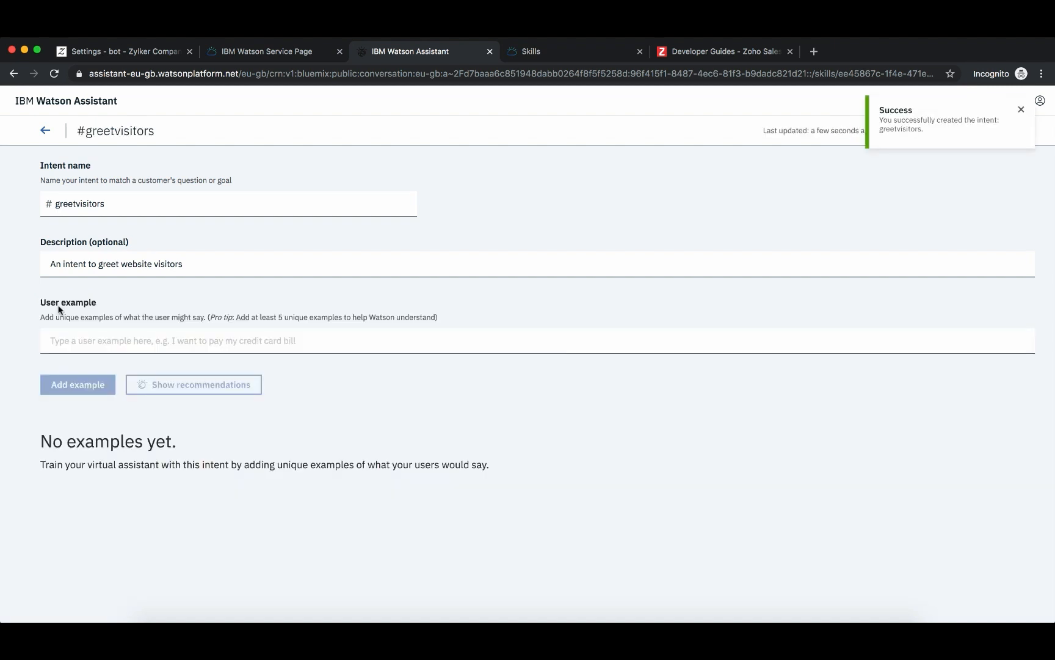
Add the user examples "Hello there", "Hey, is there someone who can help me?" and "Good morning! Can you help me?" to the greetvisitors intent.
click(73, 343)
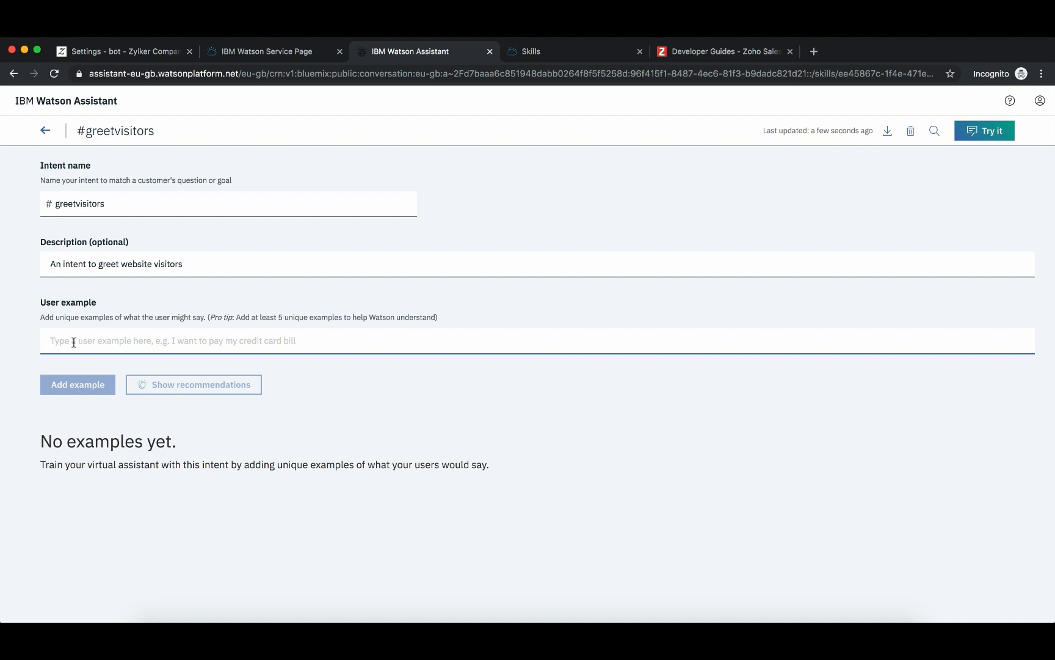
text(Hello )
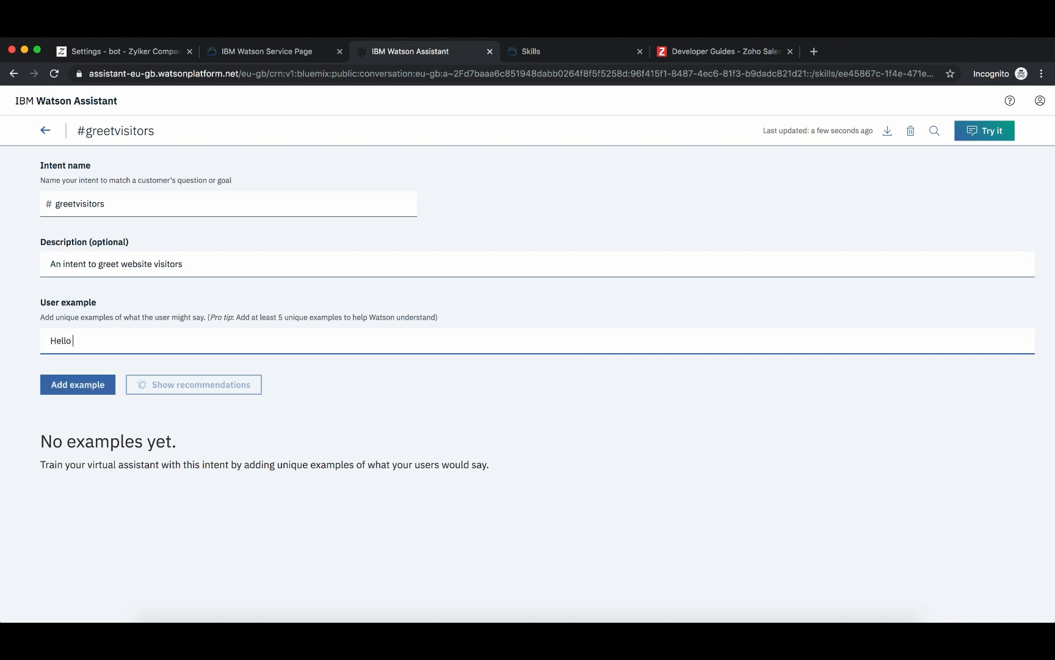
text(there)
key(Return)
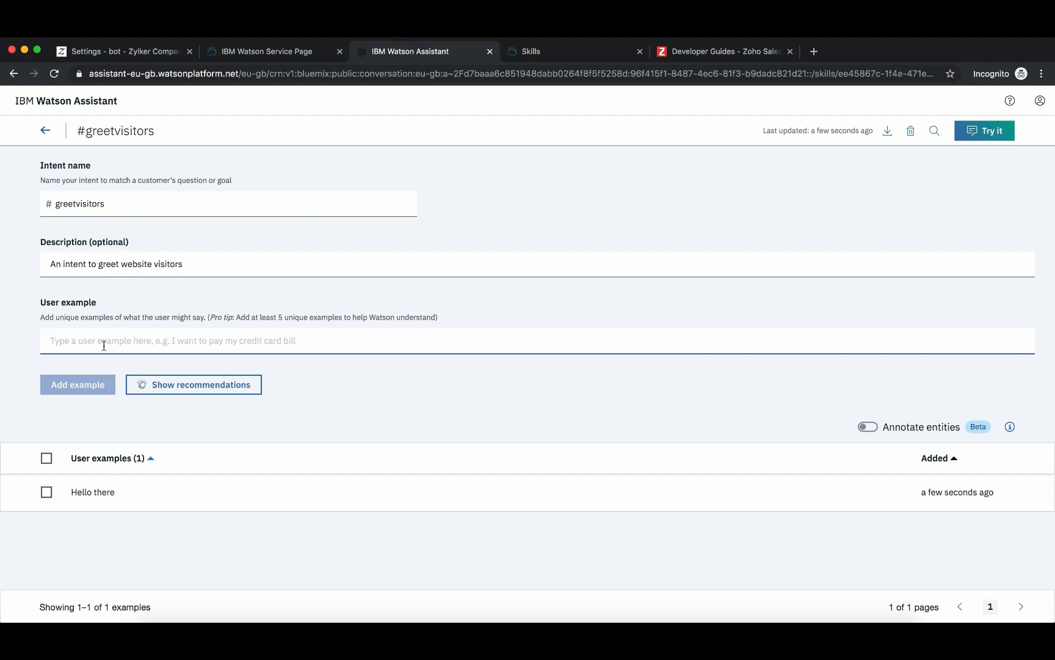
text(Hey, )
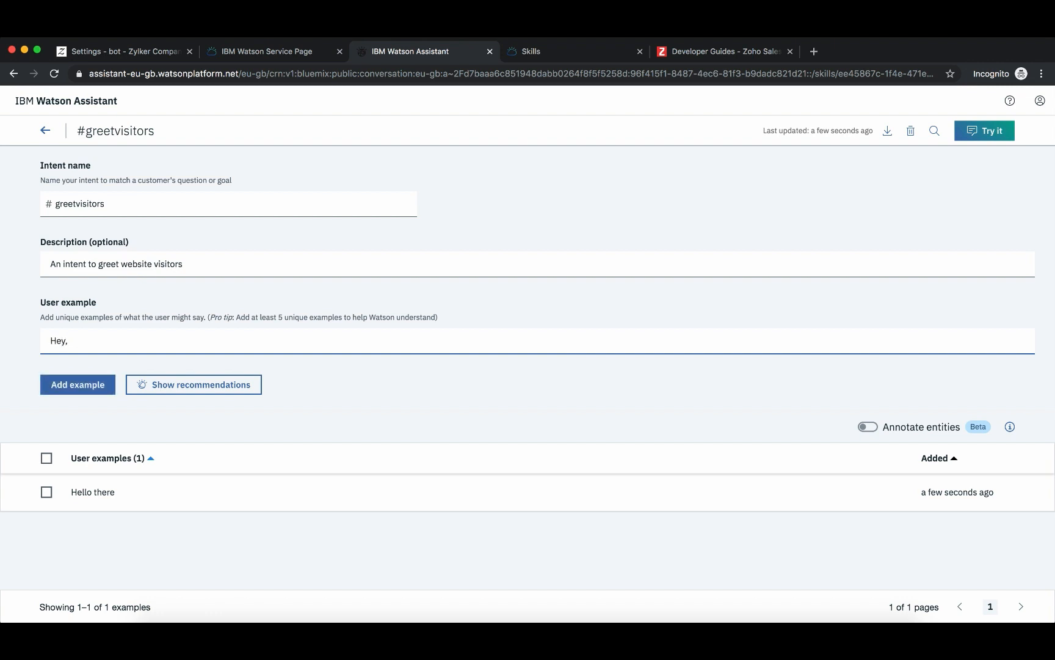
text(is there someone who can help me?)
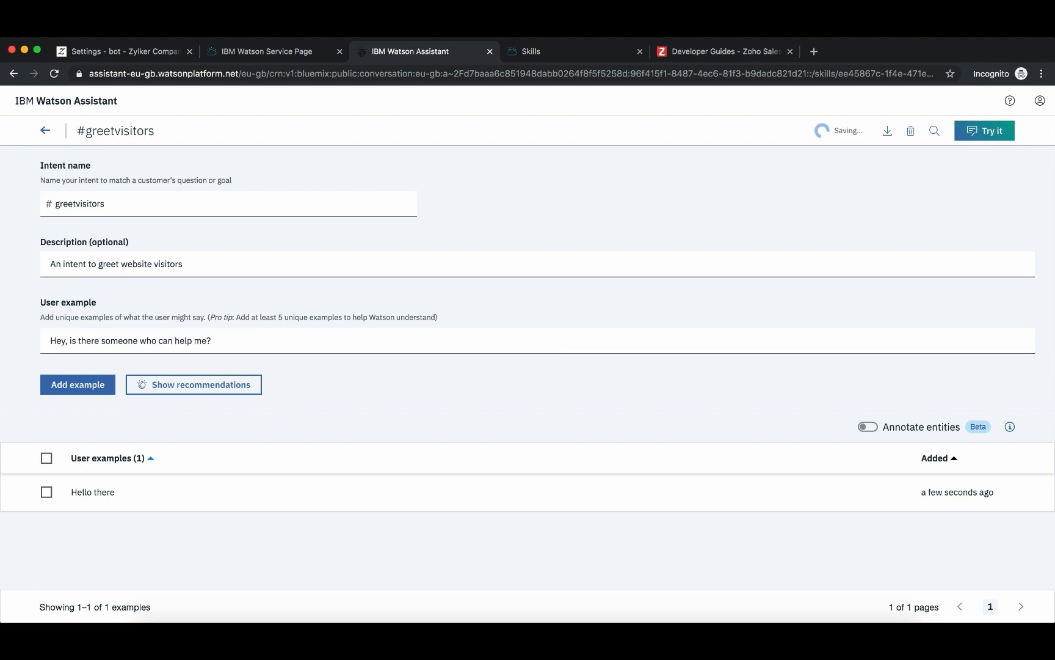
text(Good )
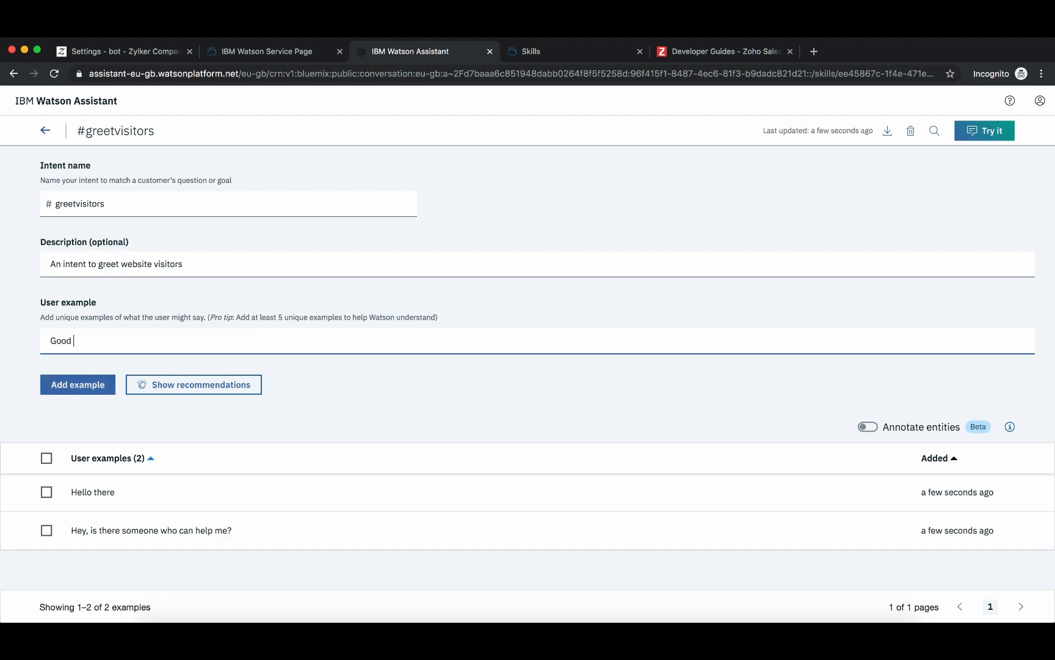
text(morning! Can you help me?)
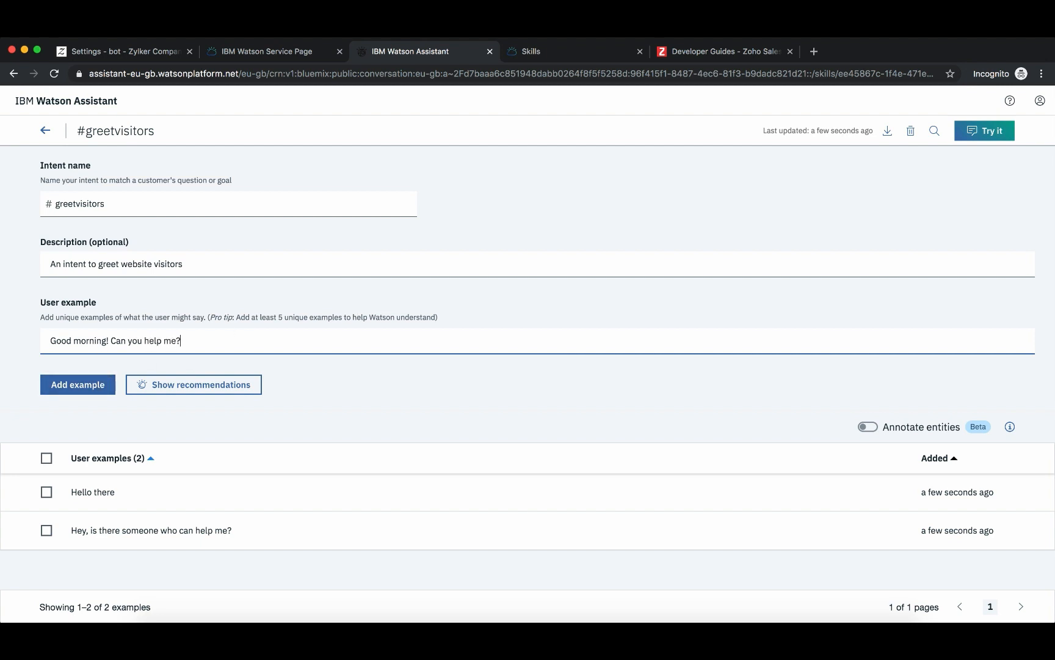
key(Return)
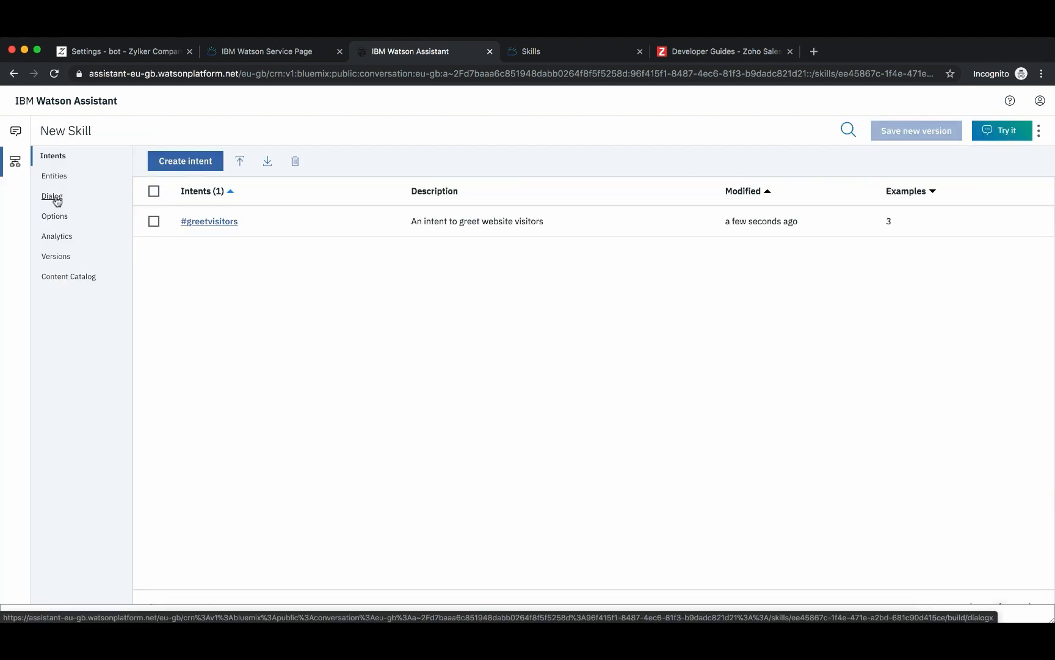
Create a second intent named "end" with the description "An intent to end conversation".
click(55, 197)
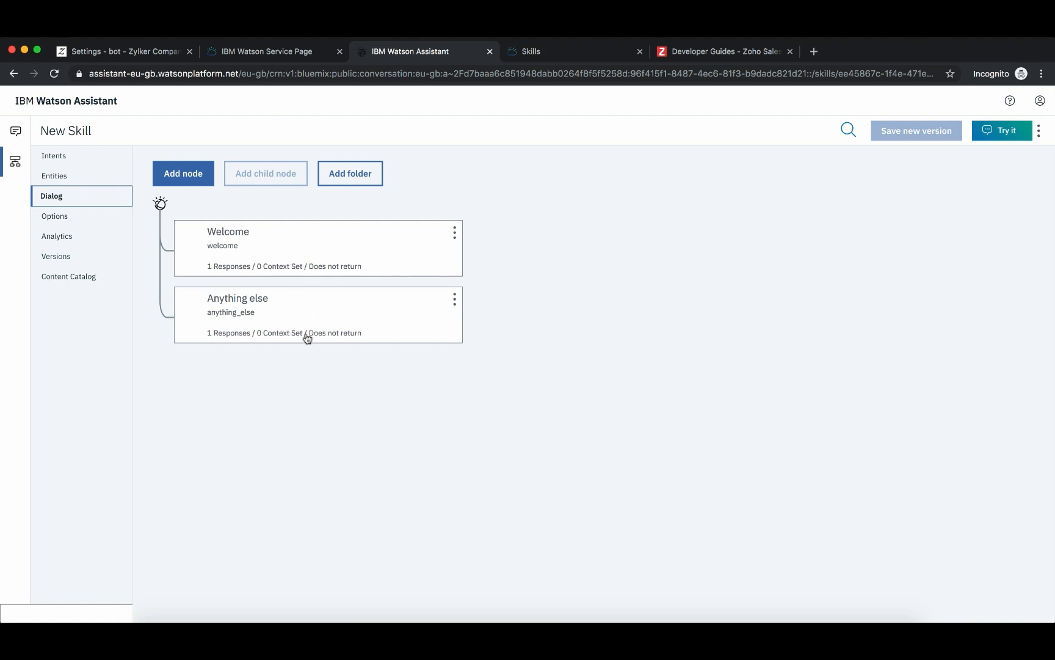
click(301, 241)
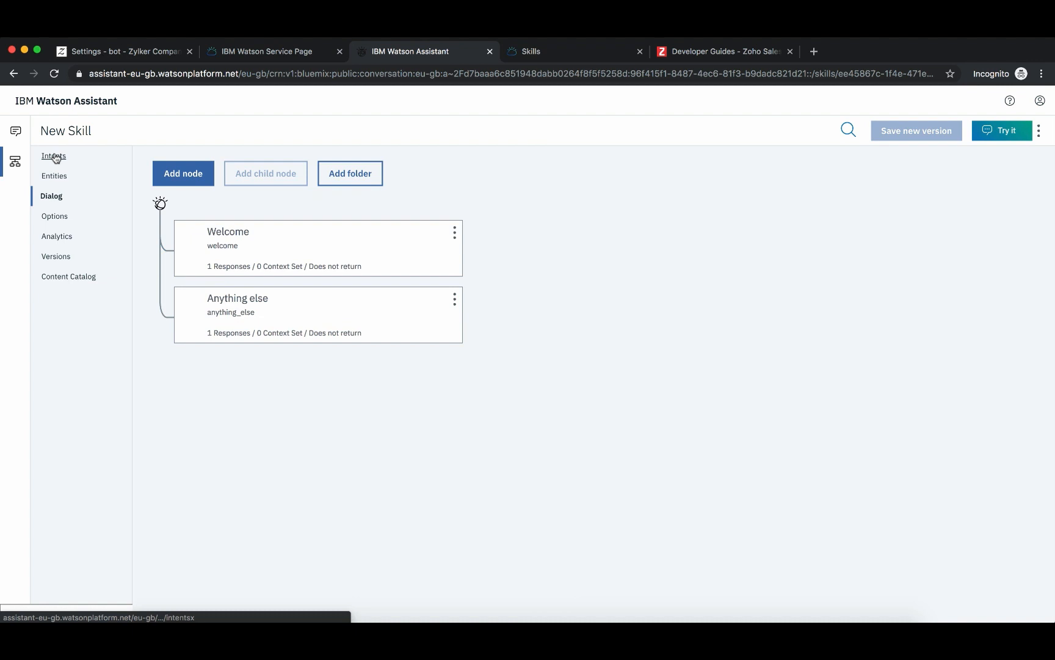
click(53, 156)
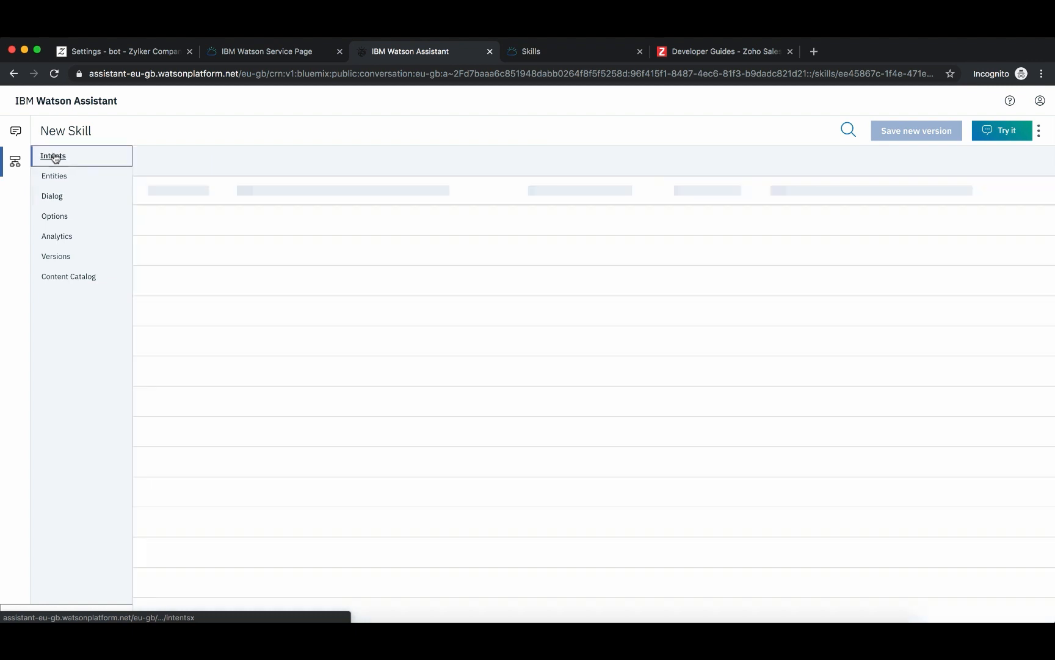
click(181, 165)
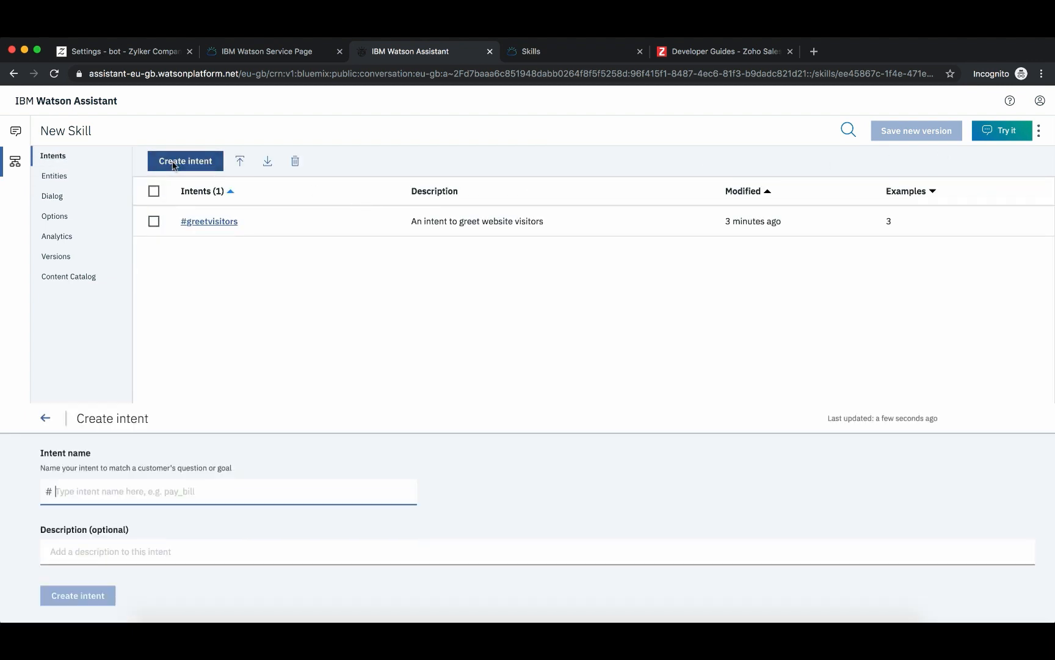
text(end)
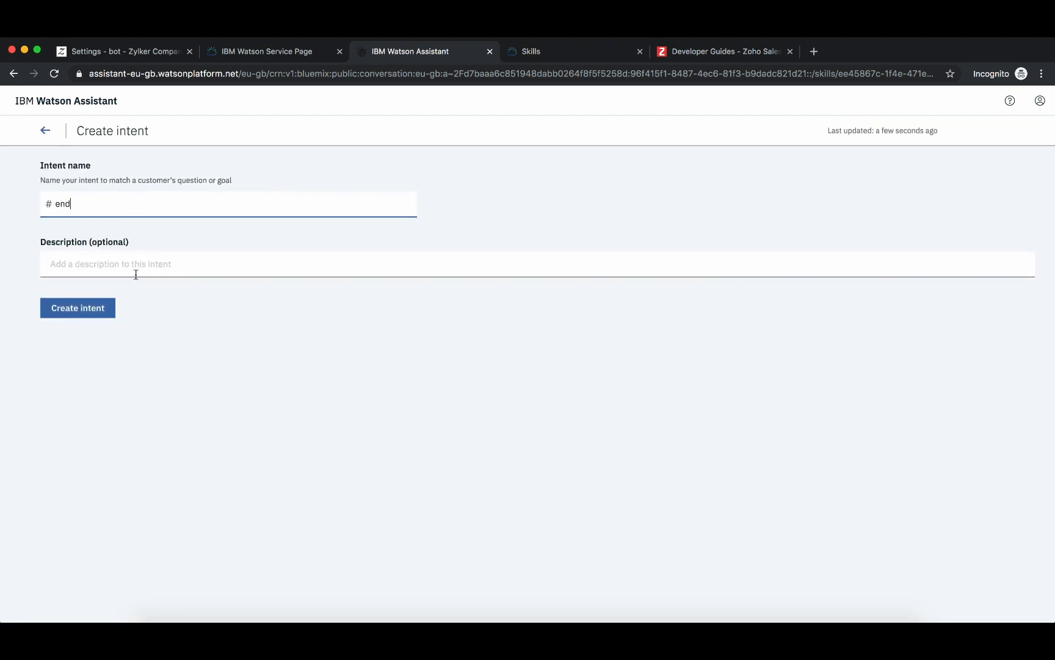
click(125, 264)
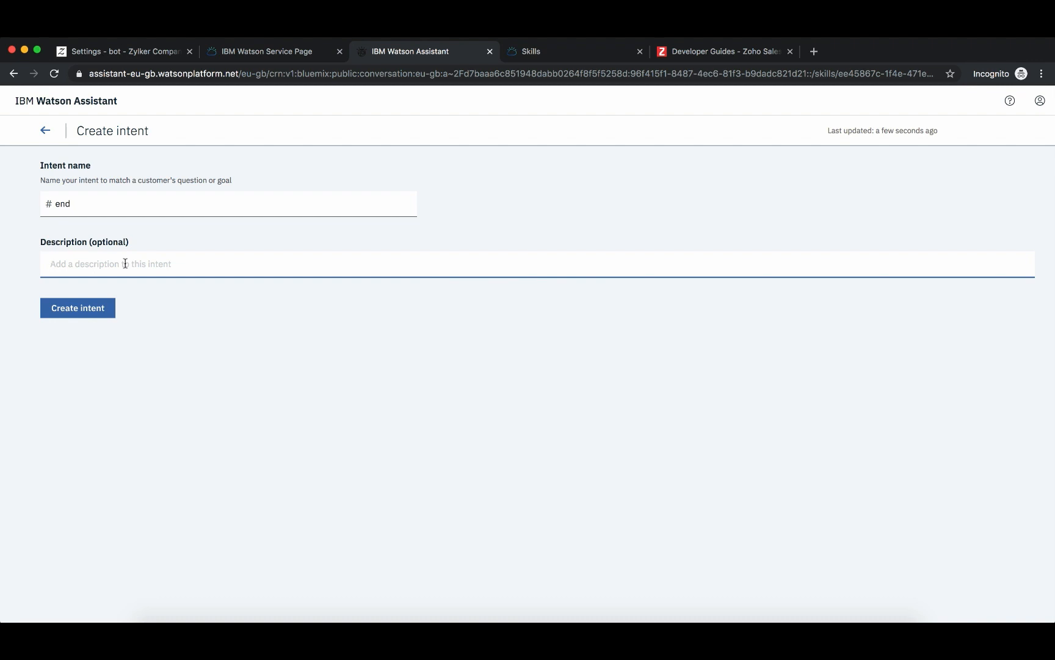
text(An intent to end conversation)
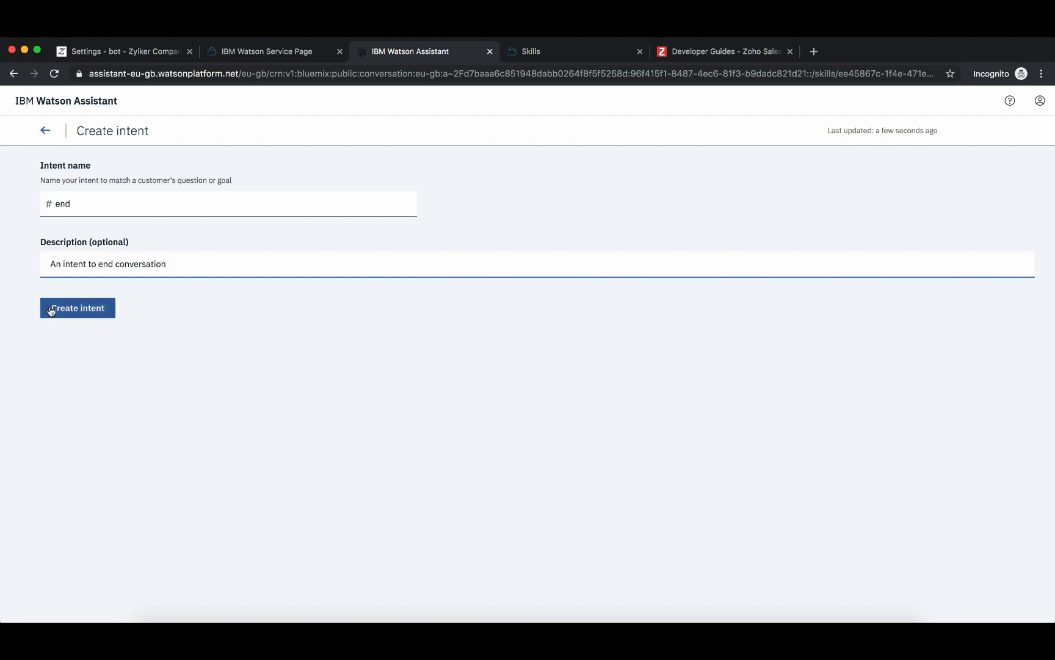
click(52, 311)
Add the user examples "Thank you for your help" and "See you soon" to the end intent and return to the intent list.
click(92, 341)
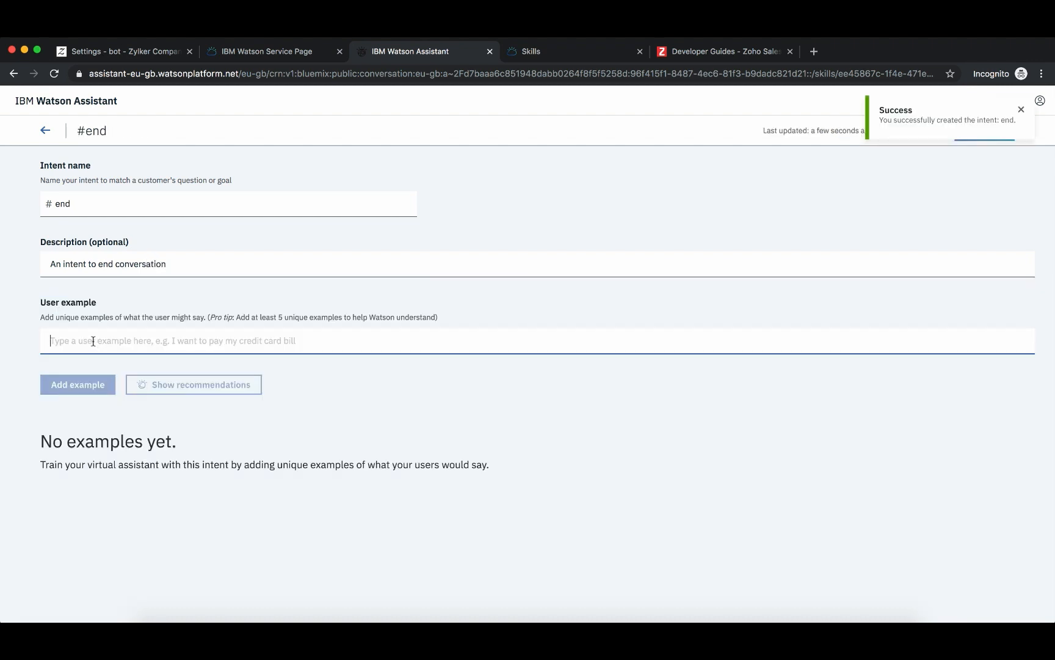
text(Thank)
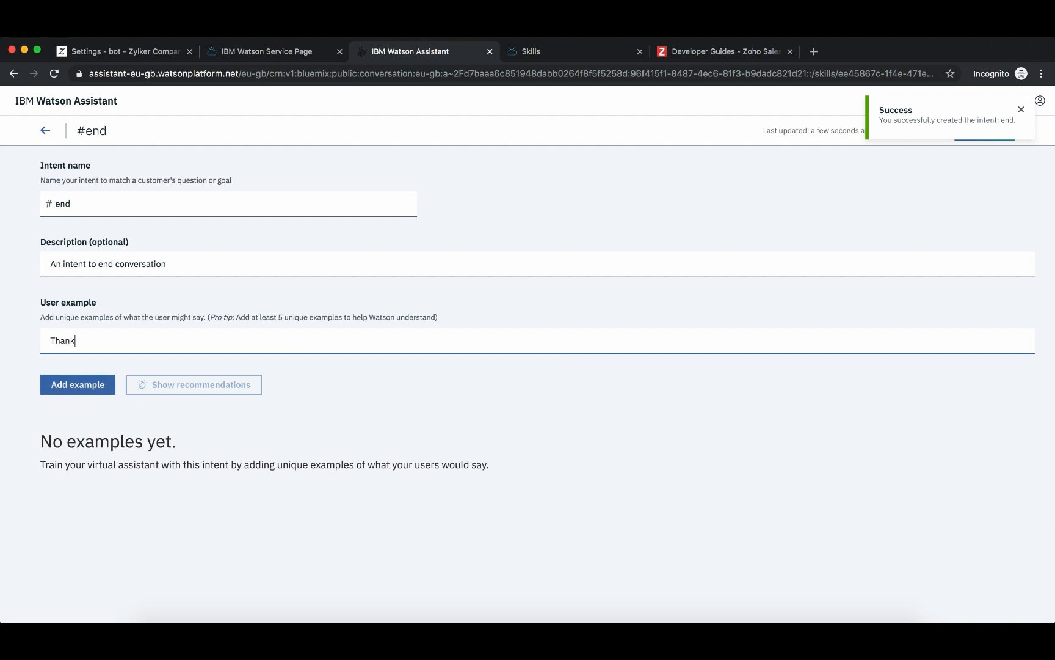
text( you fo)
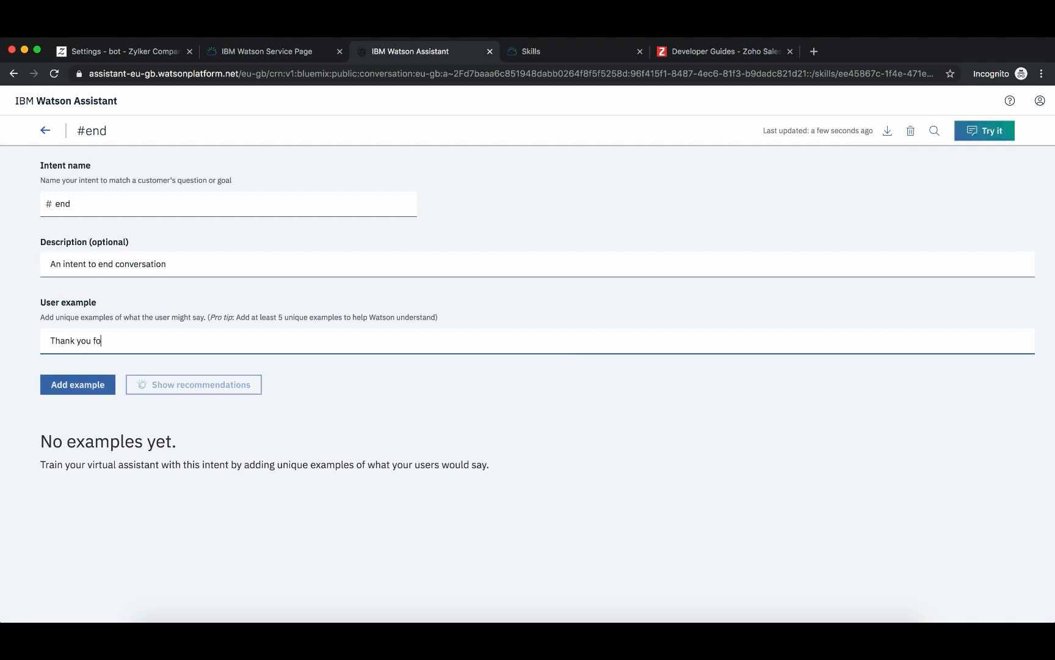
text(r your help)
key(Return)
text(S)
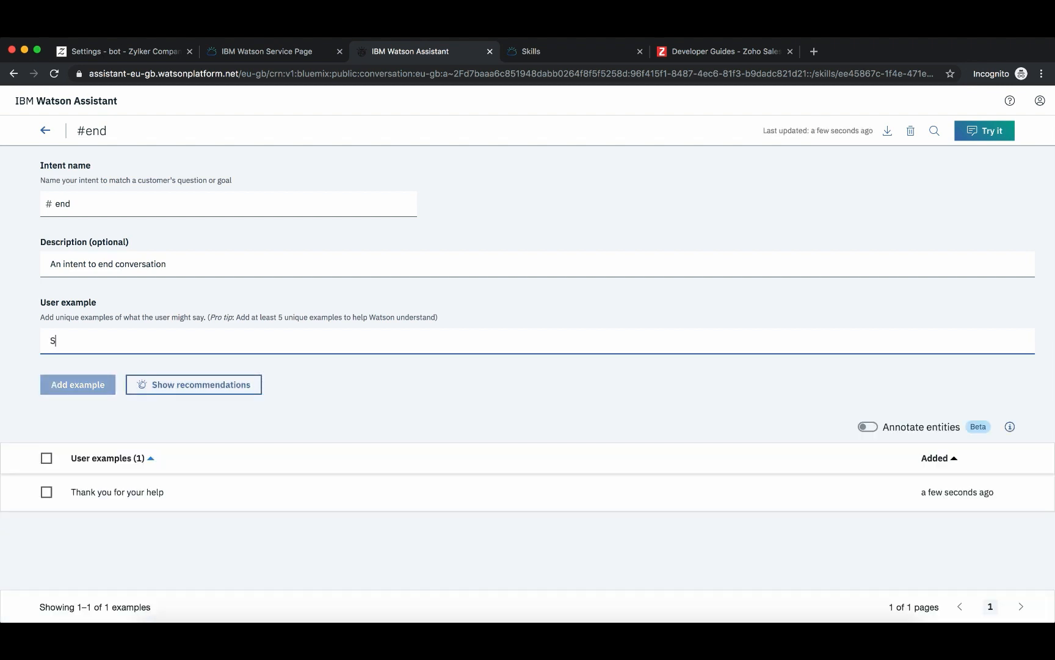
text(ee you soon)
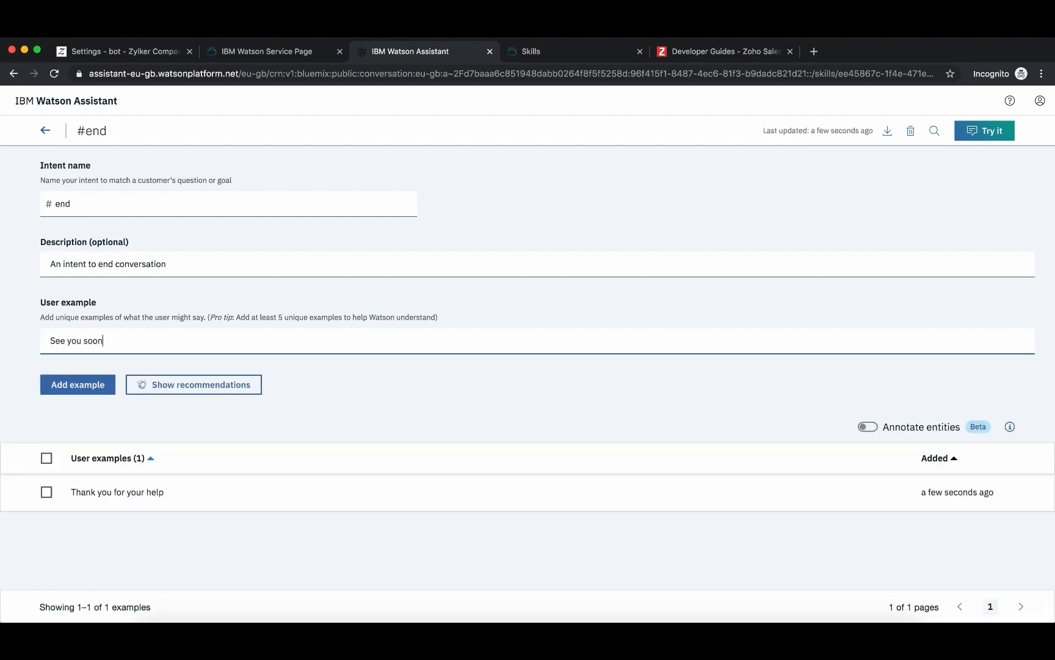
key(Return)
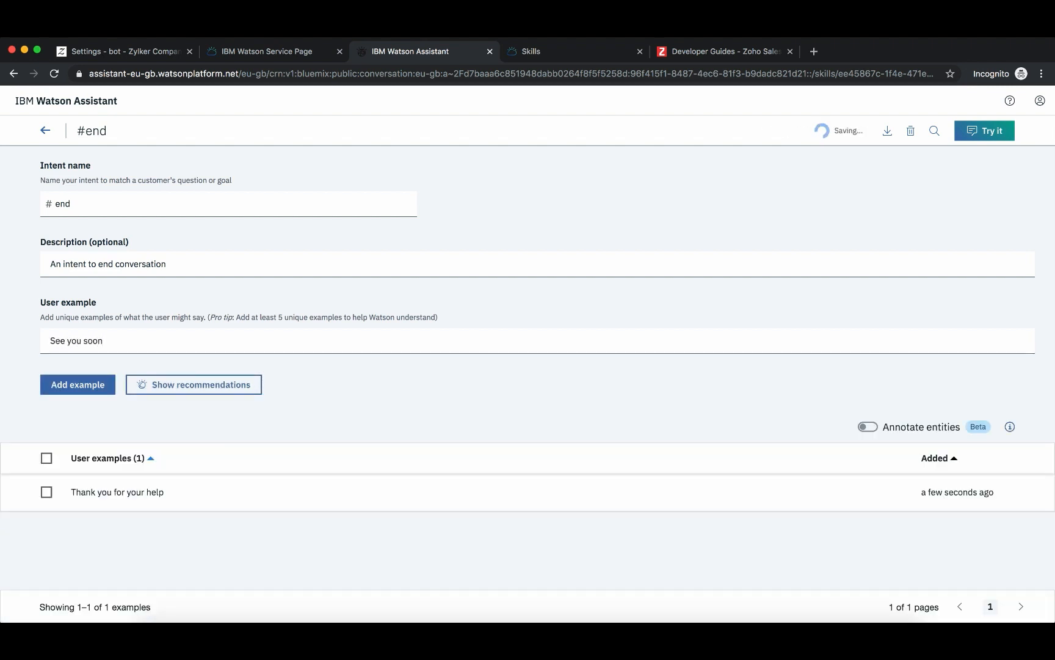
click(45, 130)
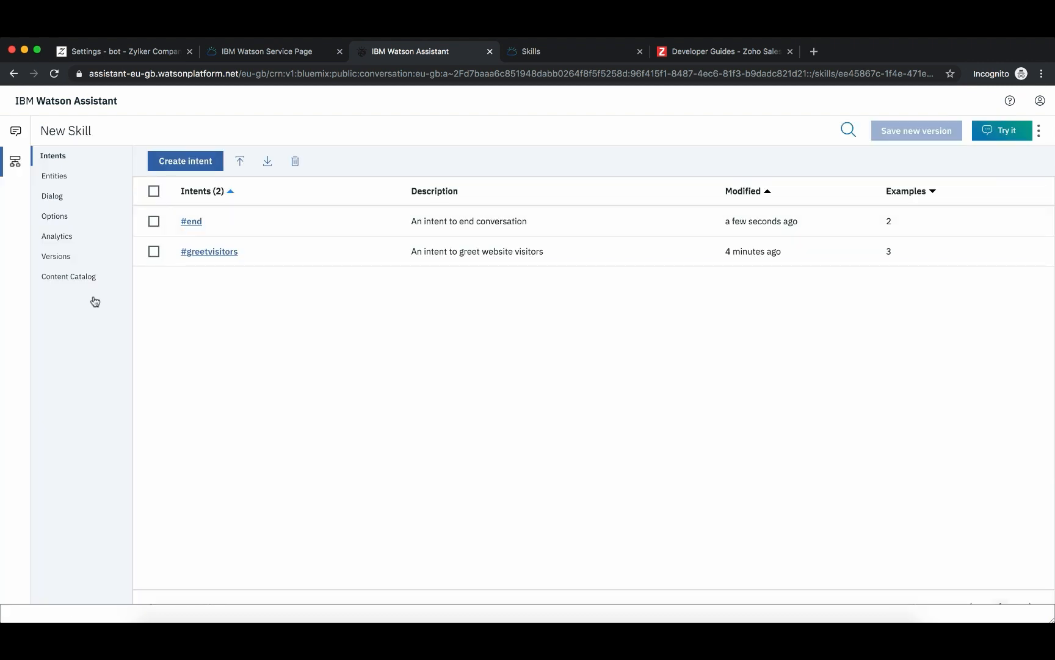
Add a dialog node named "End" to the skill and set its condition to the #end intent.
click(48, 204)
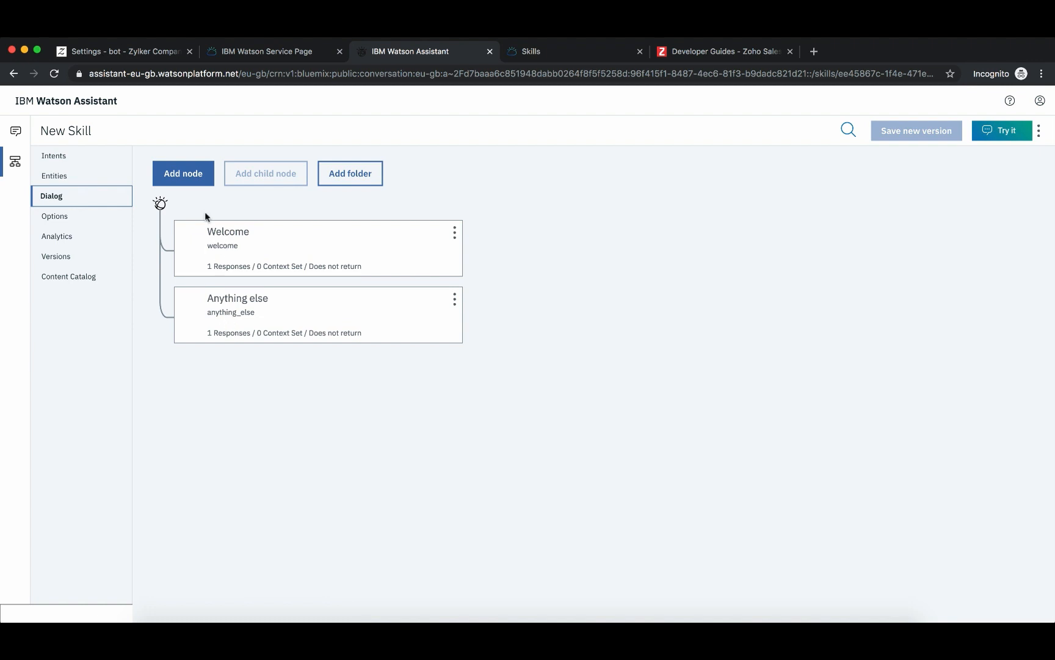
click(189, 179)
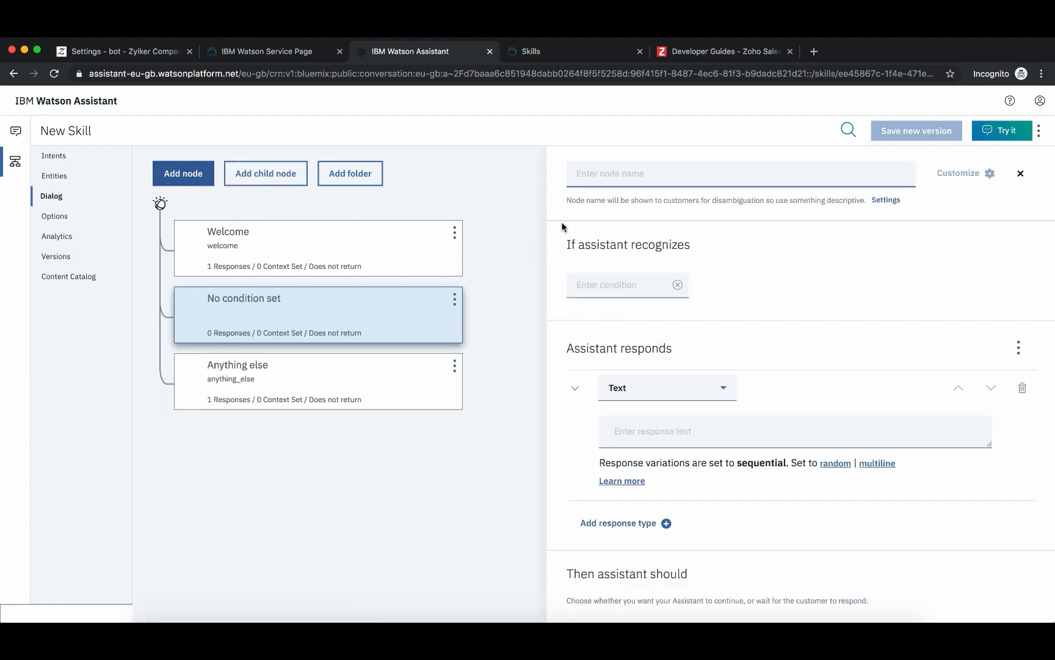
text(End)
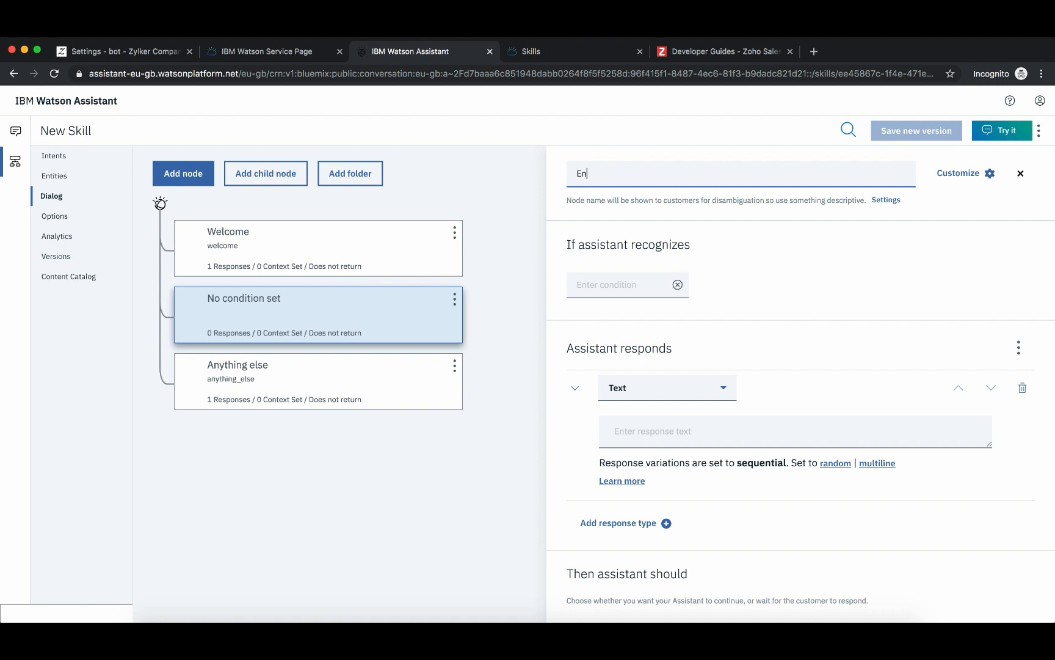
click(596, 288)
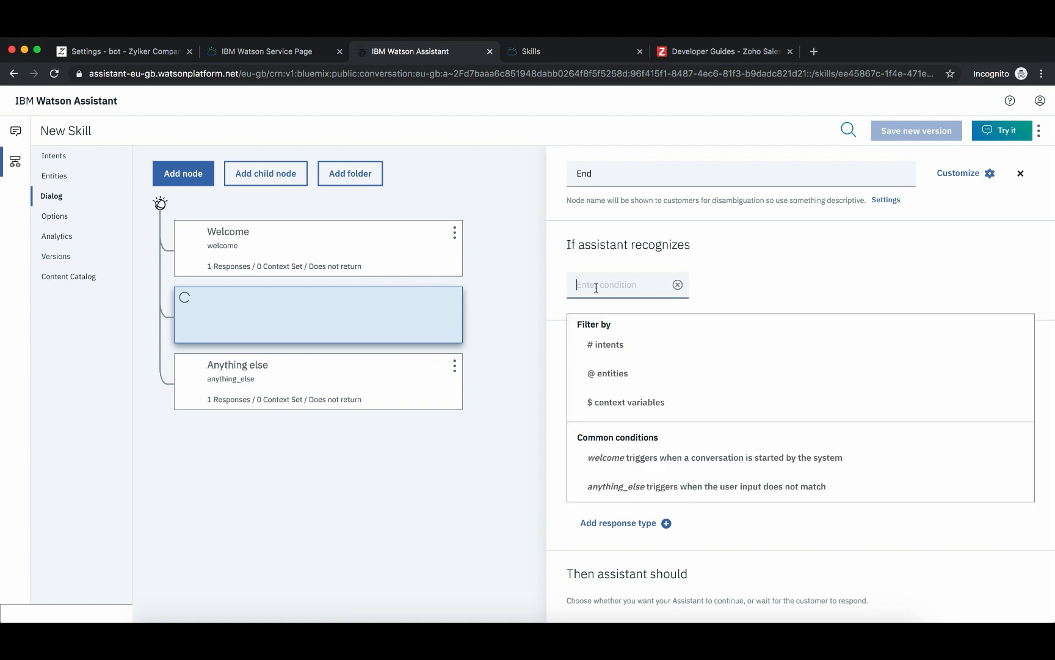
click(599, 345)
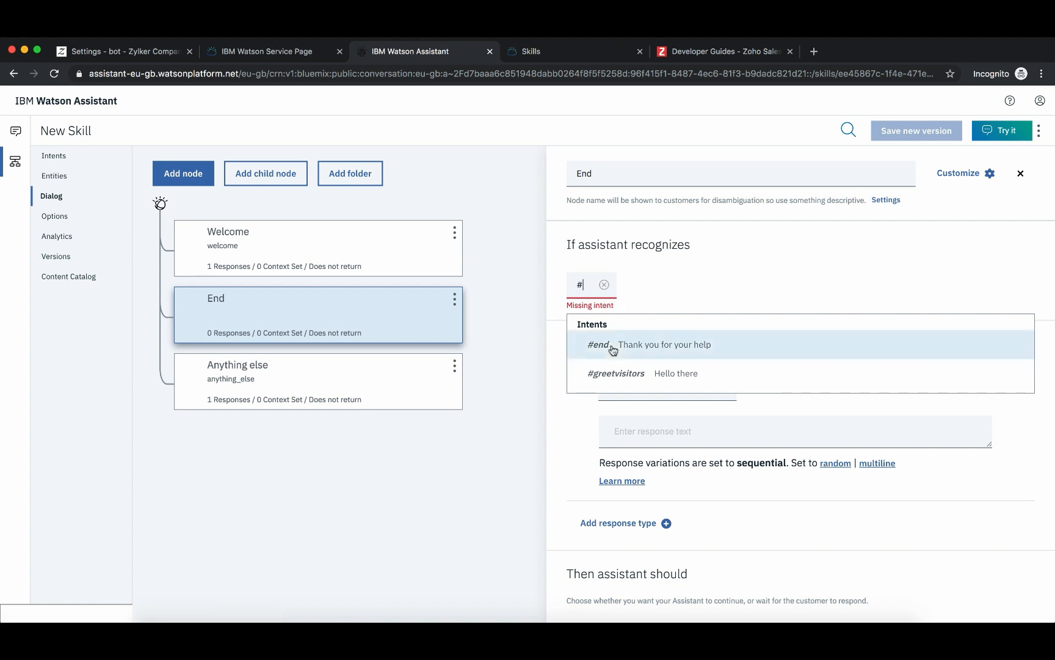
click(613, 346)
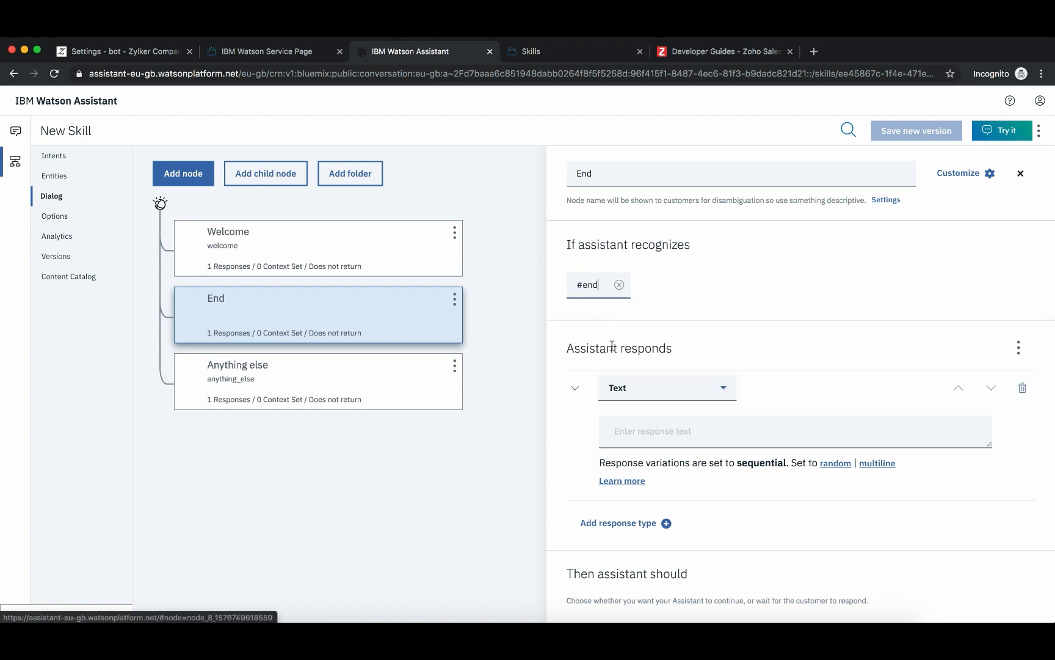
Set the End node's text response to "Thank you so much! Please visit our website again!".
click(629, 429)
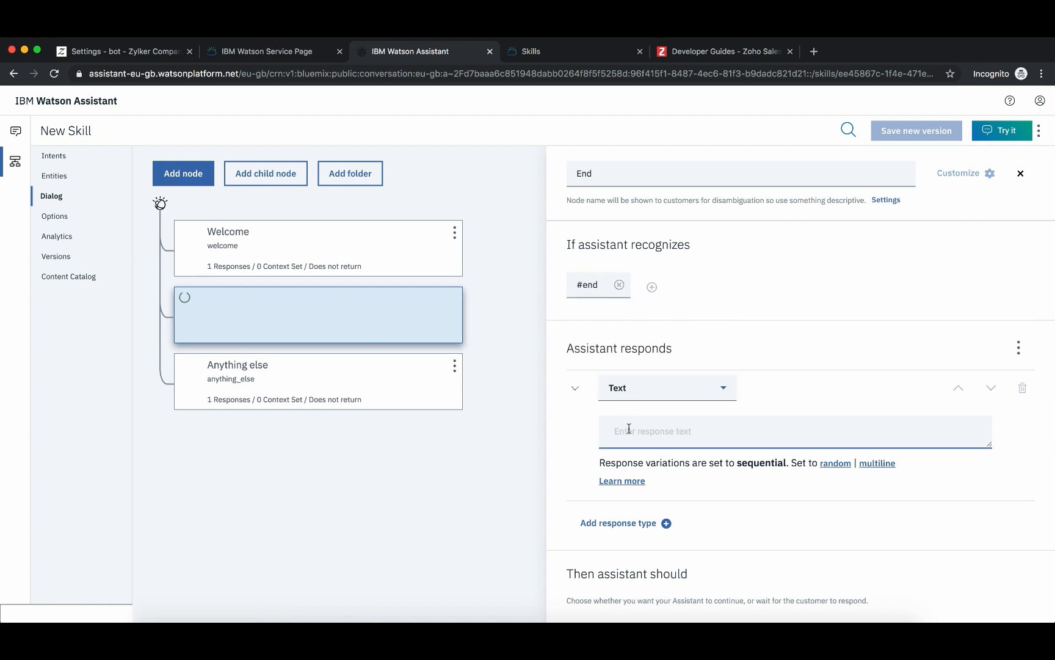
click(629, 429)
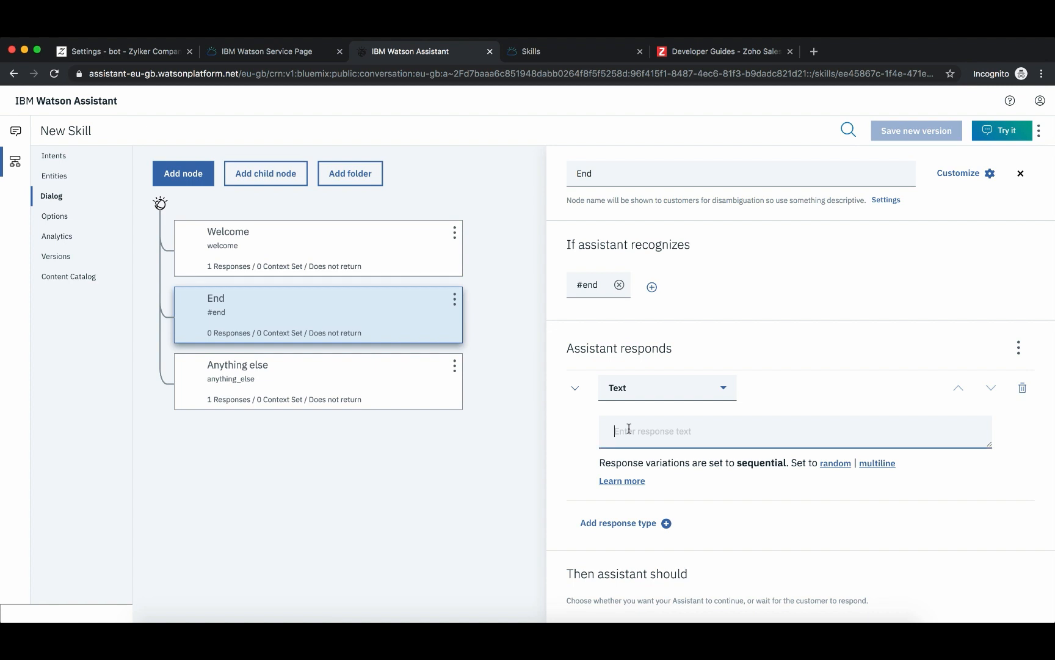
text(Thank you so much! Please visitor)
key(BackSpace)
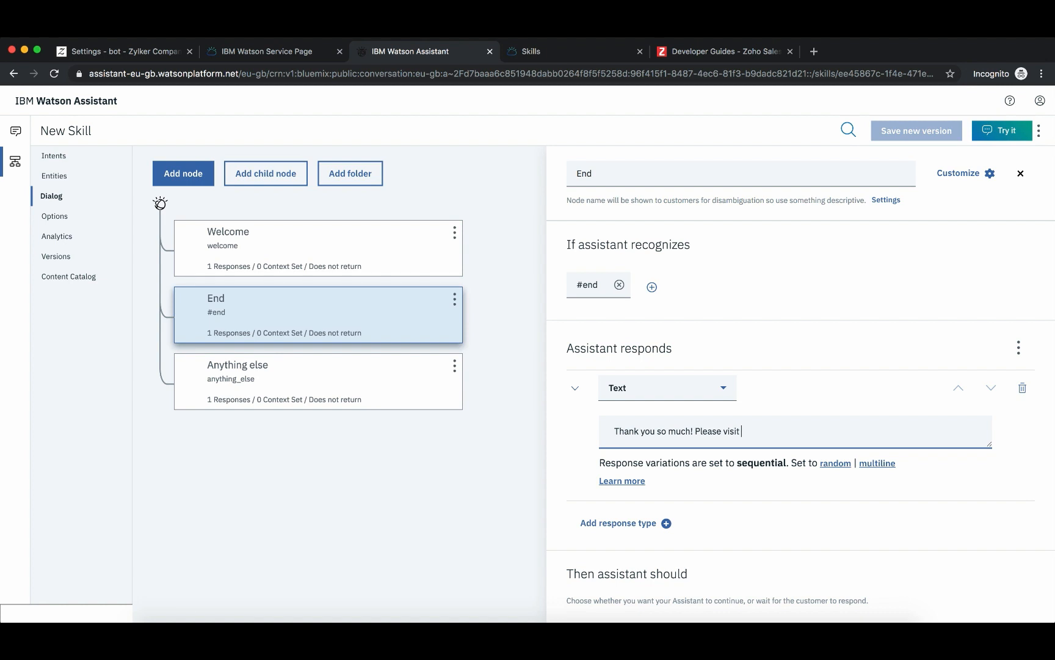
text(our website again!)
Examine the End node's response types, follow-up actions and response editor options, and close the node.
scroll(640, 367, down, 2)
click(620, 458)
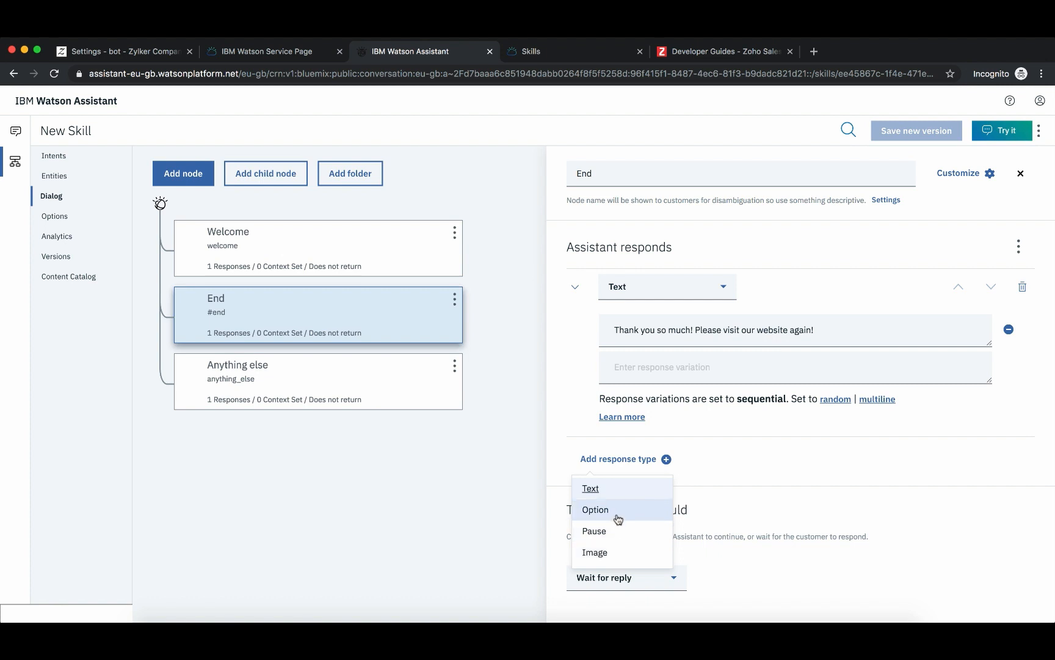
click(811, 444)
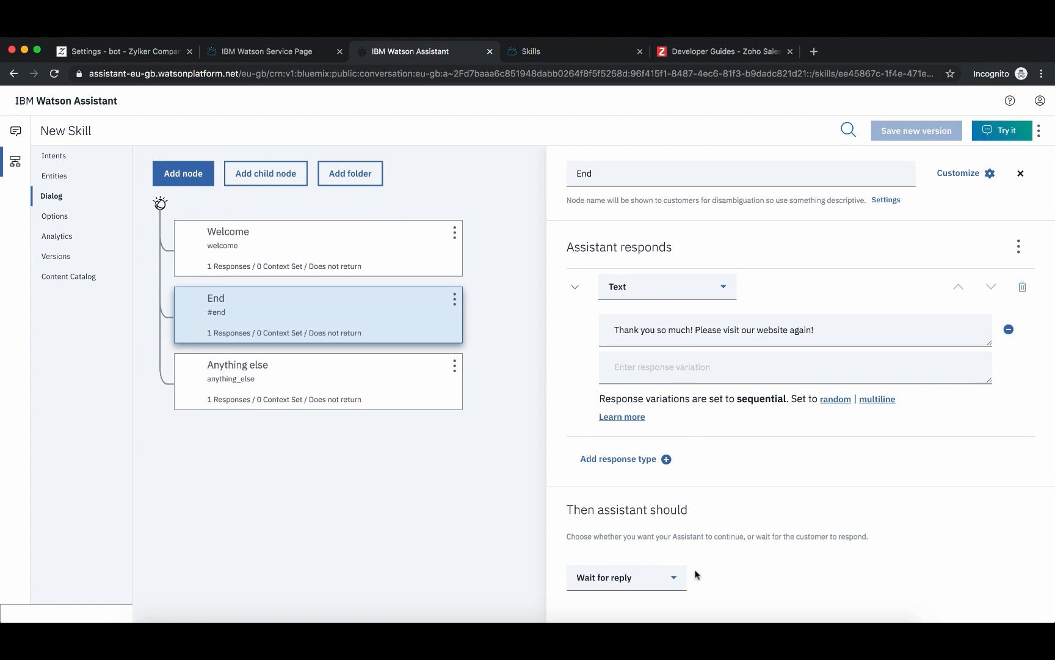
click(676, 579)
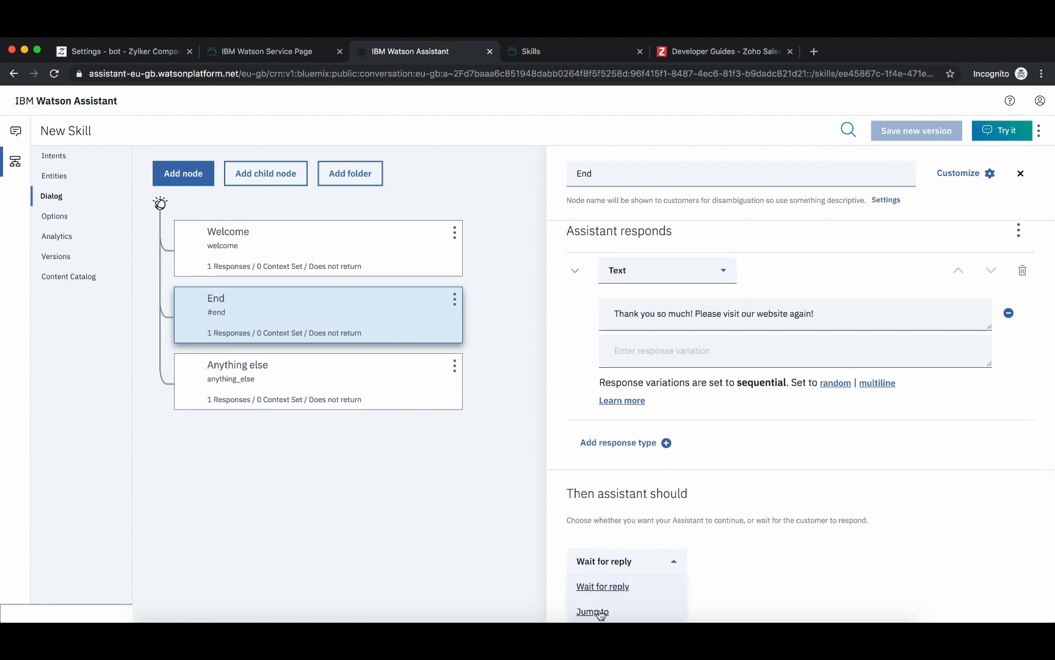
click(766, 569)
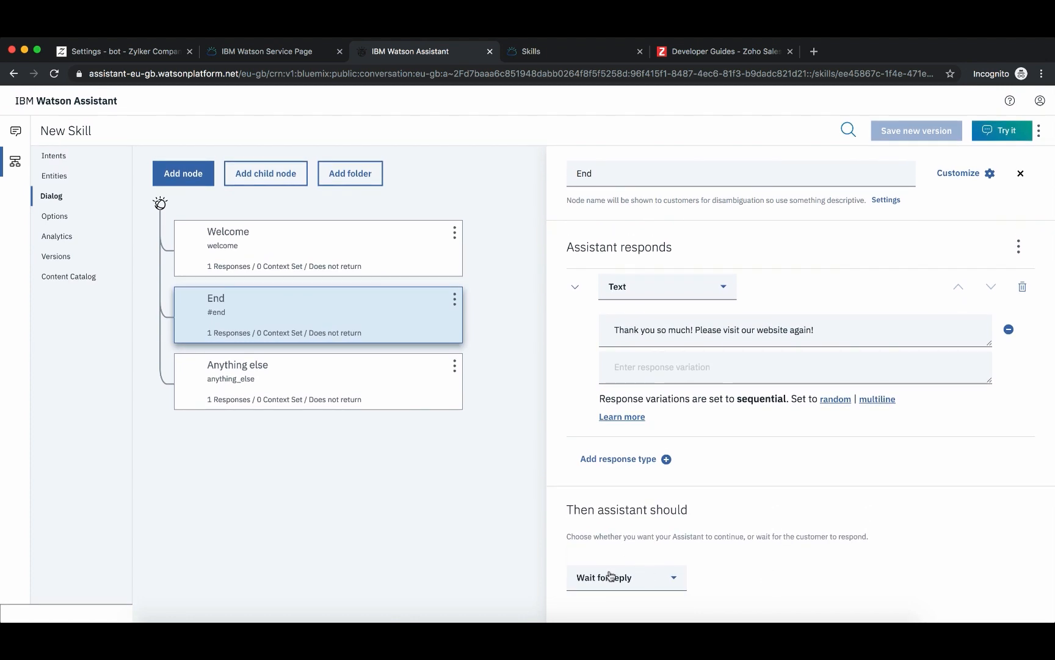
scroll(818, 482, up, 2)
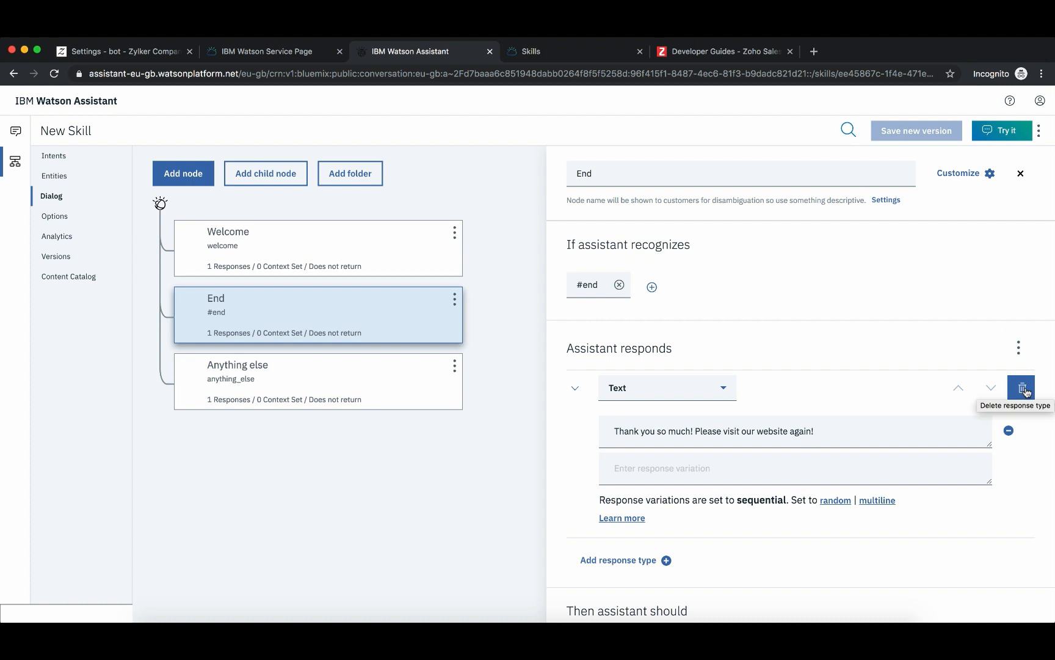
click(1019, 347)
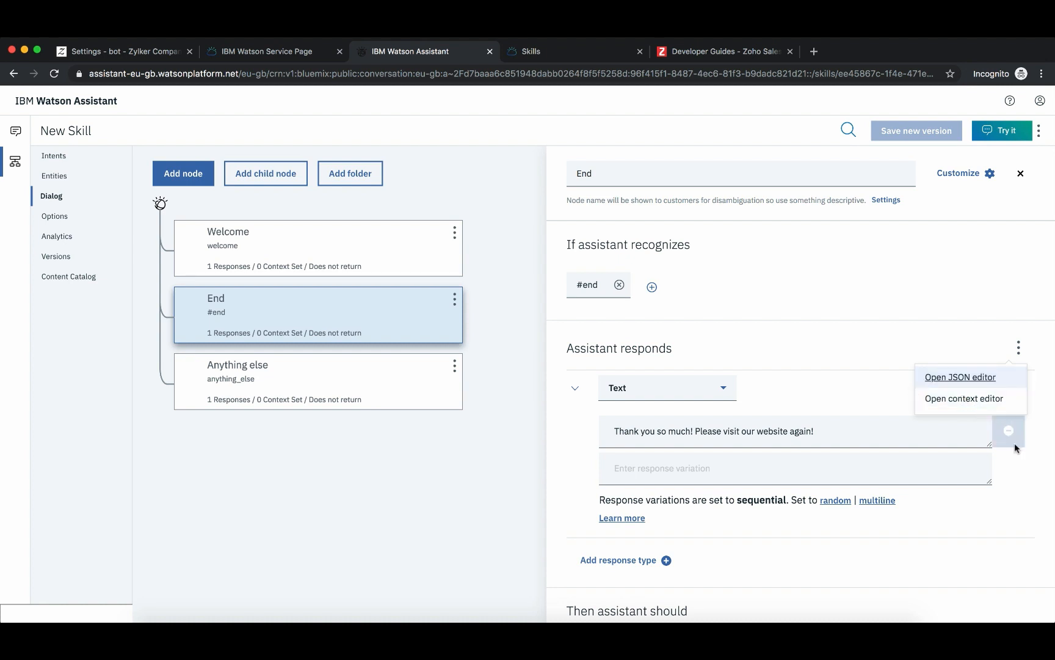
click(1030, 486)
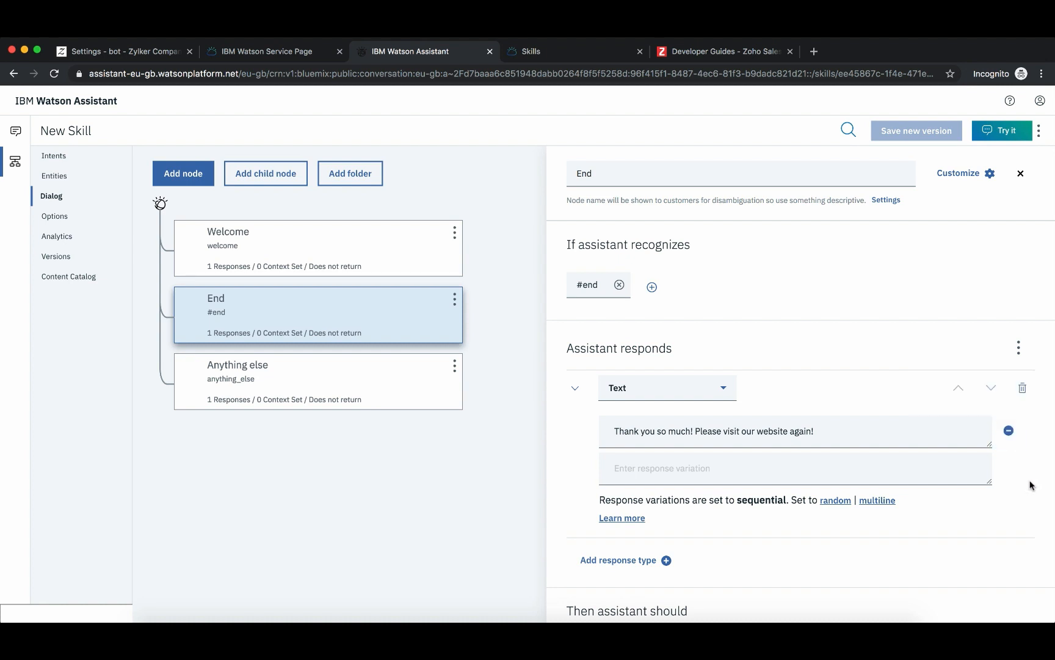
click(672, 468)
scroll(672, 465, down, 2)
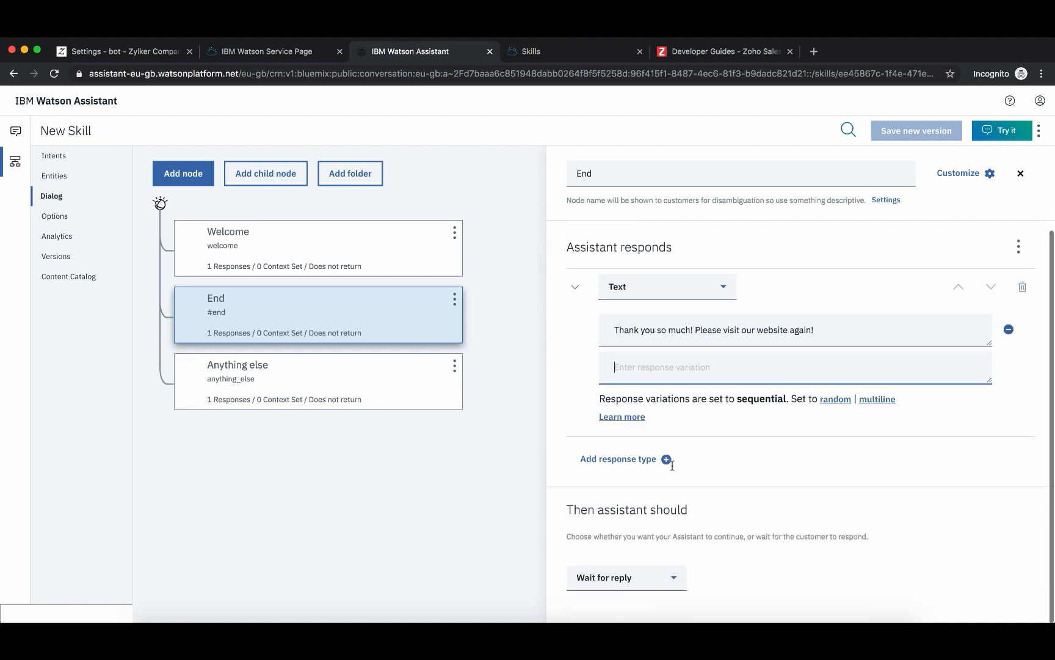
click(672, 468)
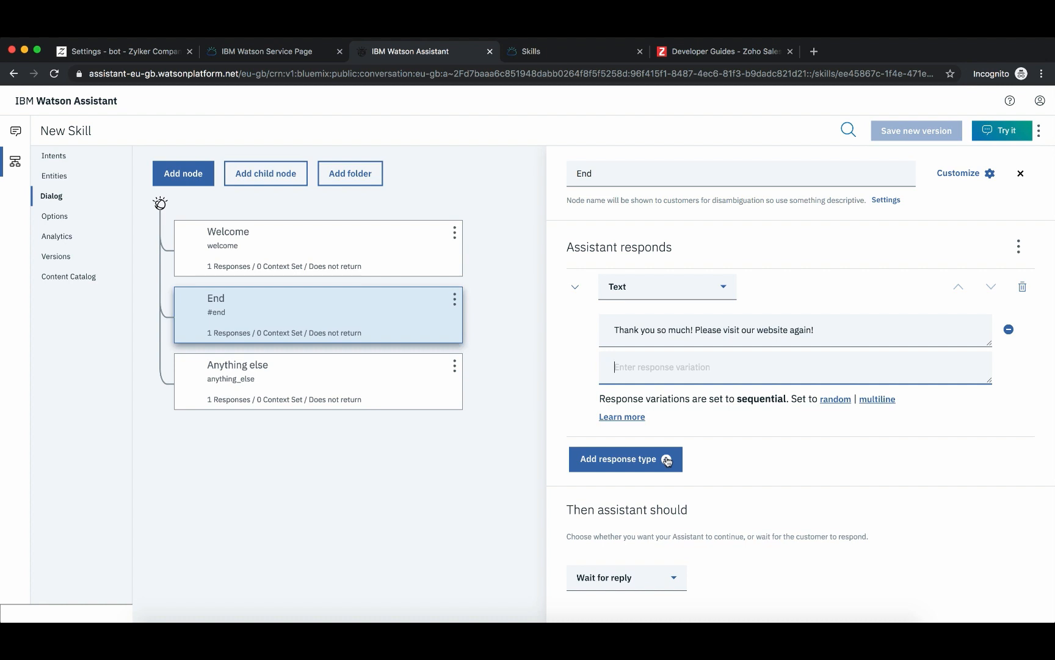
click(661, 397)
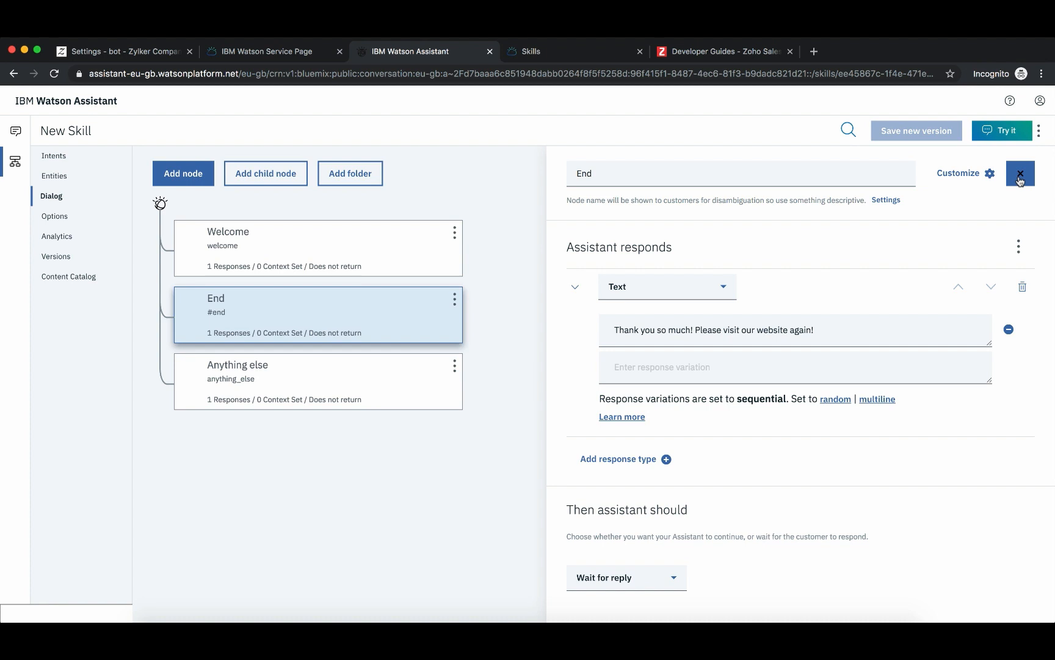
click(1020, 177)
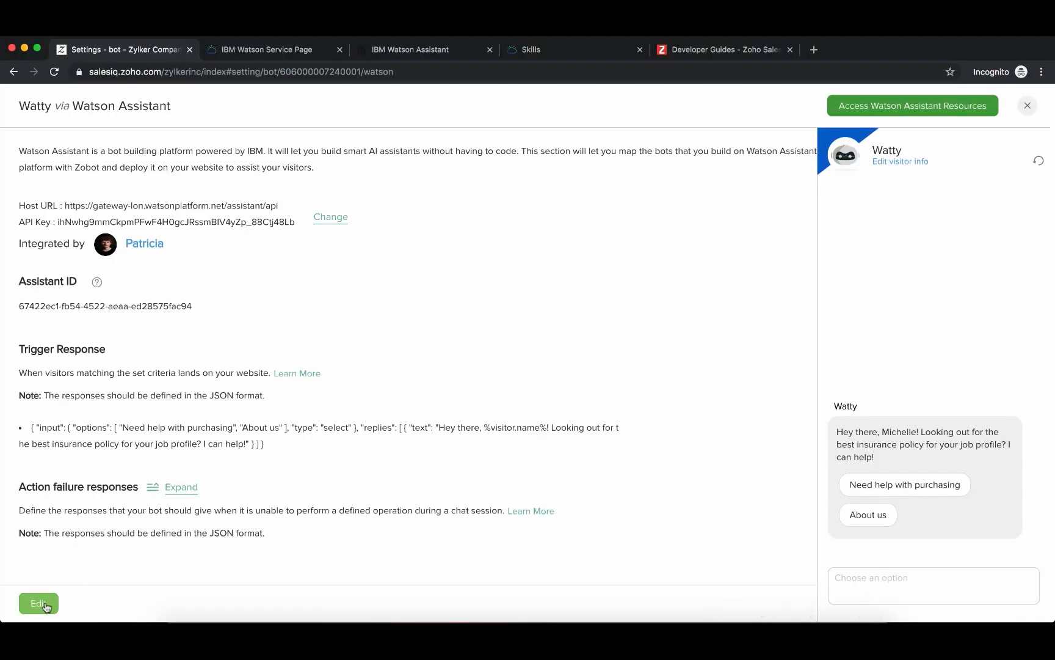
In Zoho SalesIQ, edit Watty's trigger response to greet with "Hey there, %visitor.name%!" and save the bot.
click(43, 604)
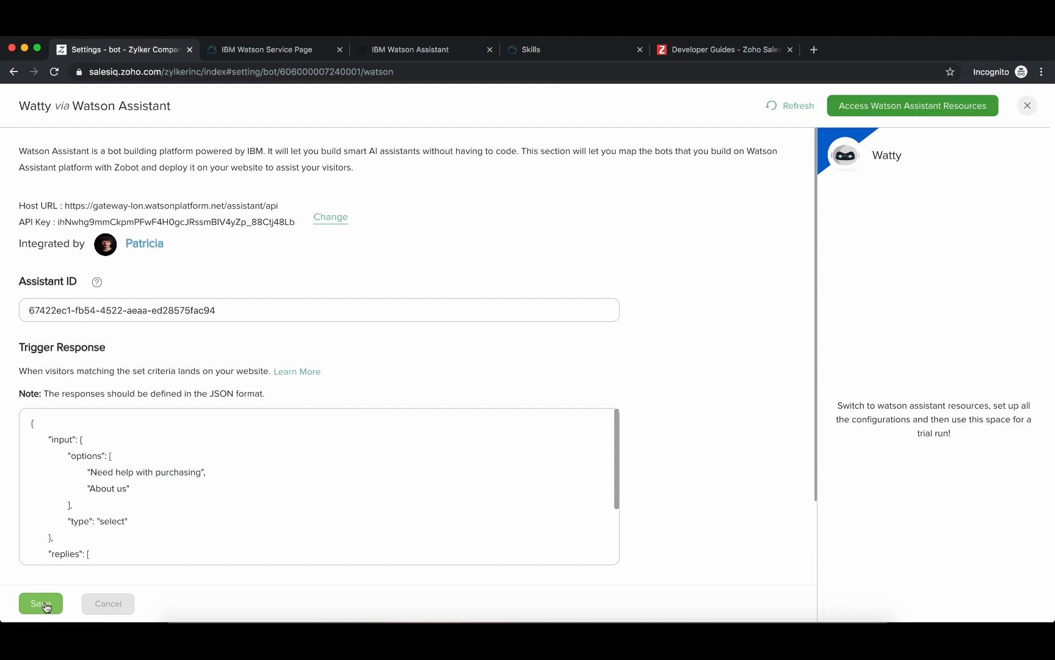
scroll(165, 492, down, 3)
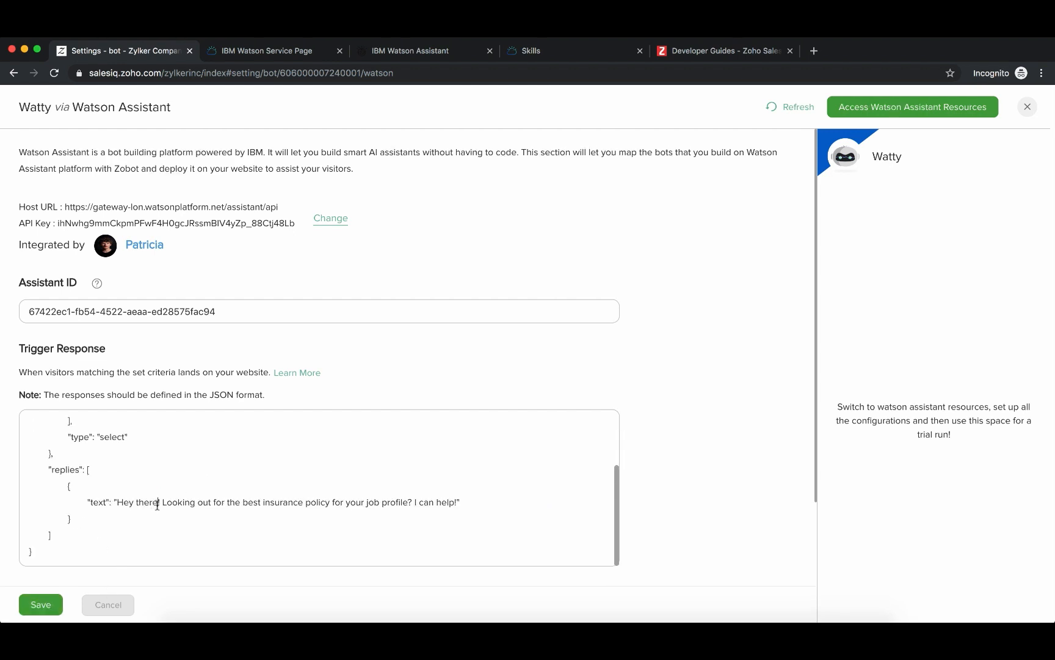
click(157, 503)
text(,)
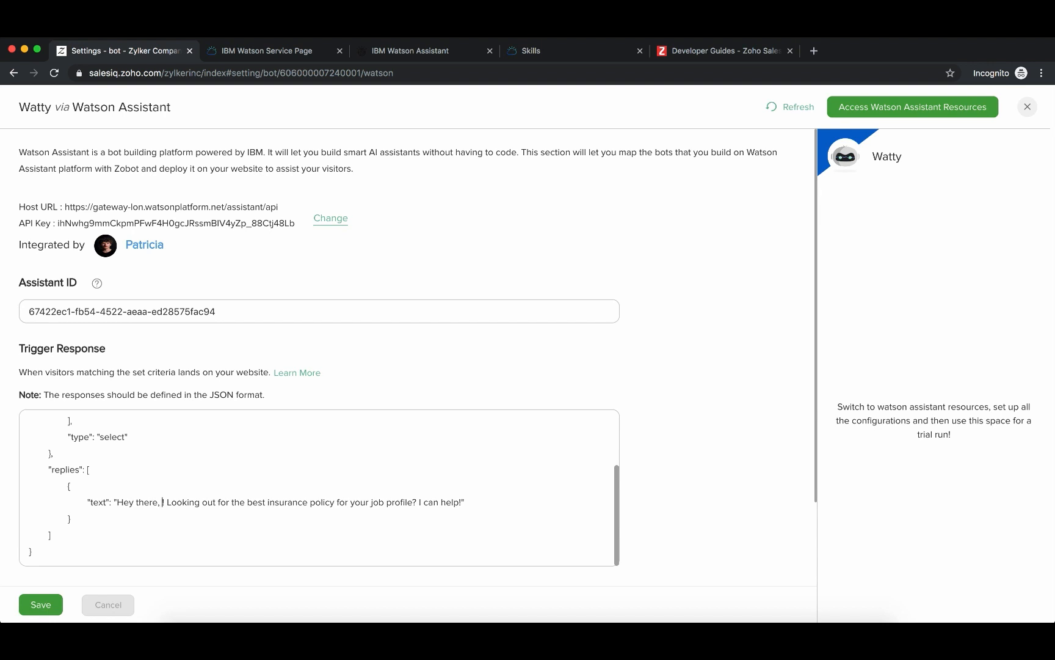
text( %visitor)
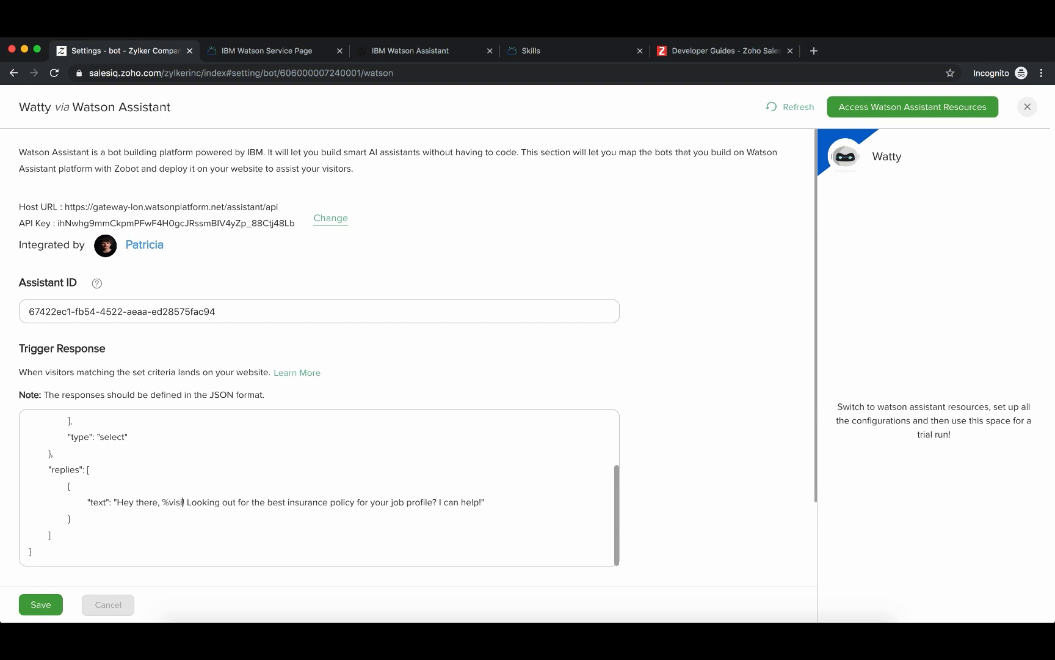
text(.name)
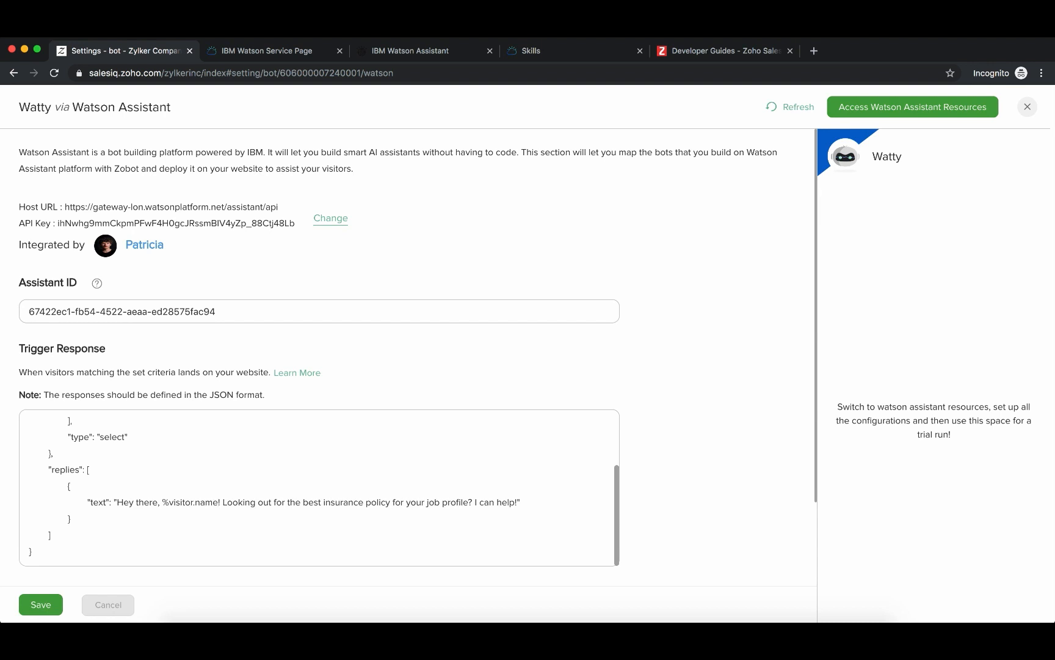
text(%)
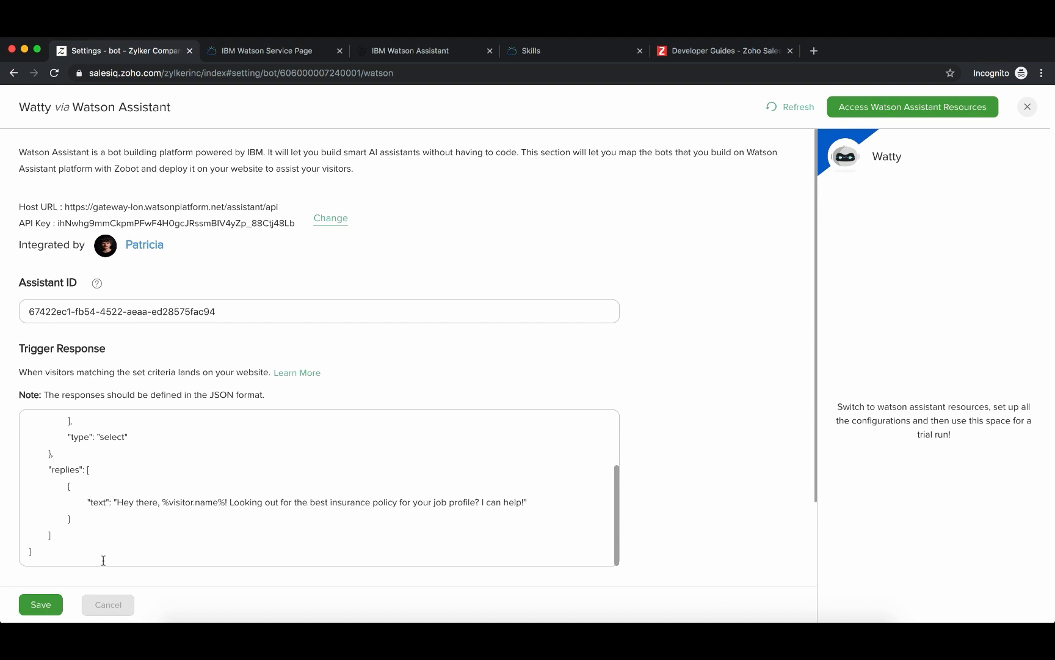
click(40, 604)
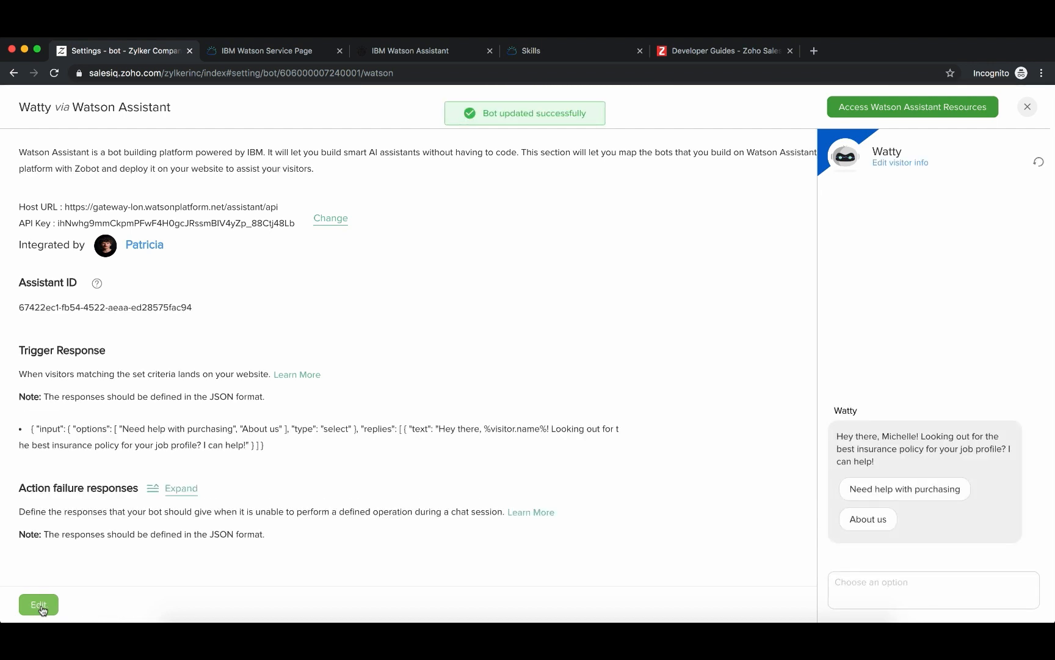
Restart Watty's chat preview and check the personalized greeting in the trigger message.
click(1040, 162)
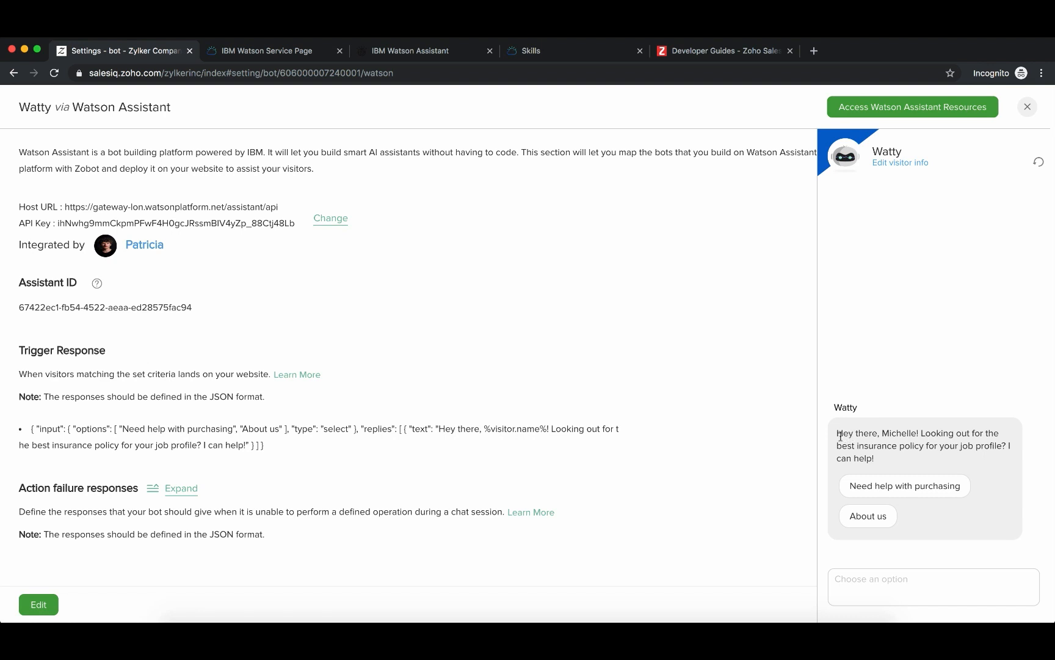
drag(837, 433, 914, 429)
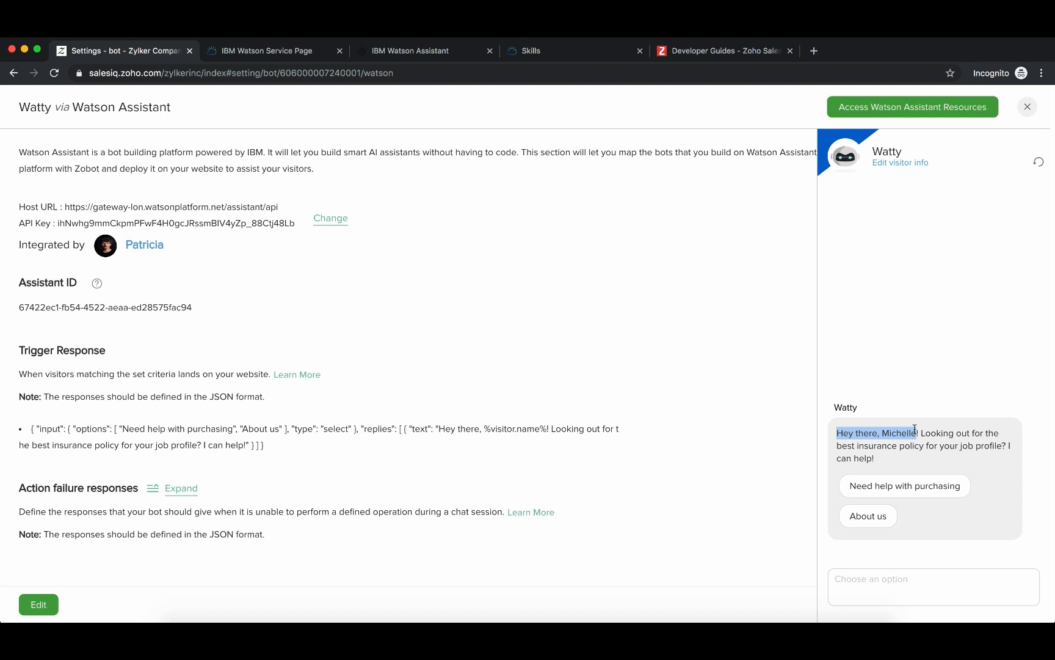
click(918, 353)
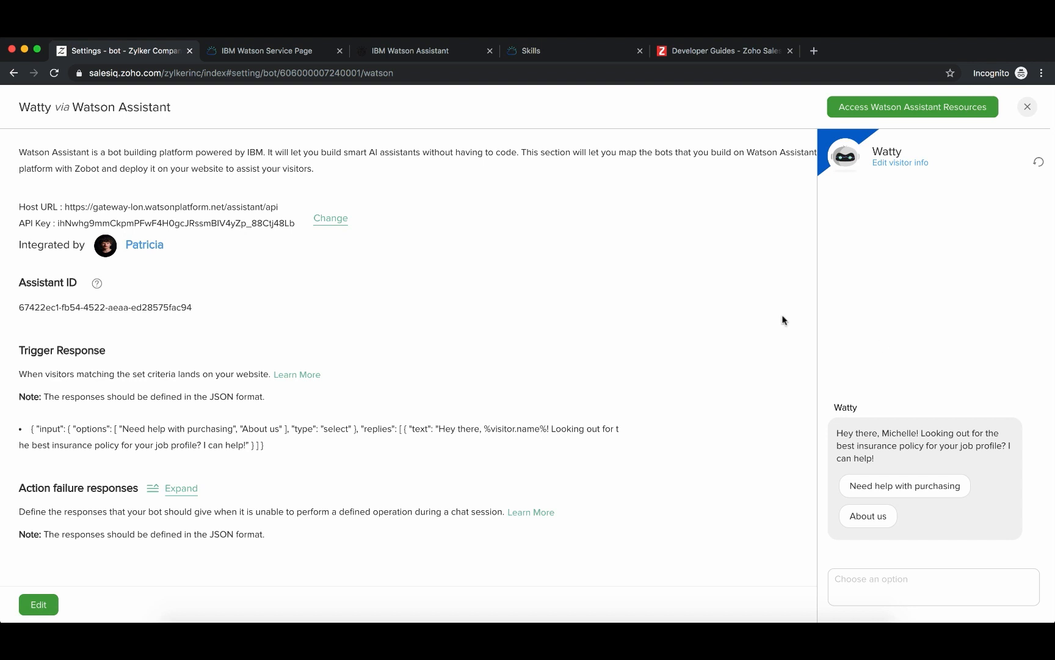
Review the End dialog node of New Skill in IBM Watson Assistant, and return to Watty's settings in Zoho SalesIQ.
click(295, 51)
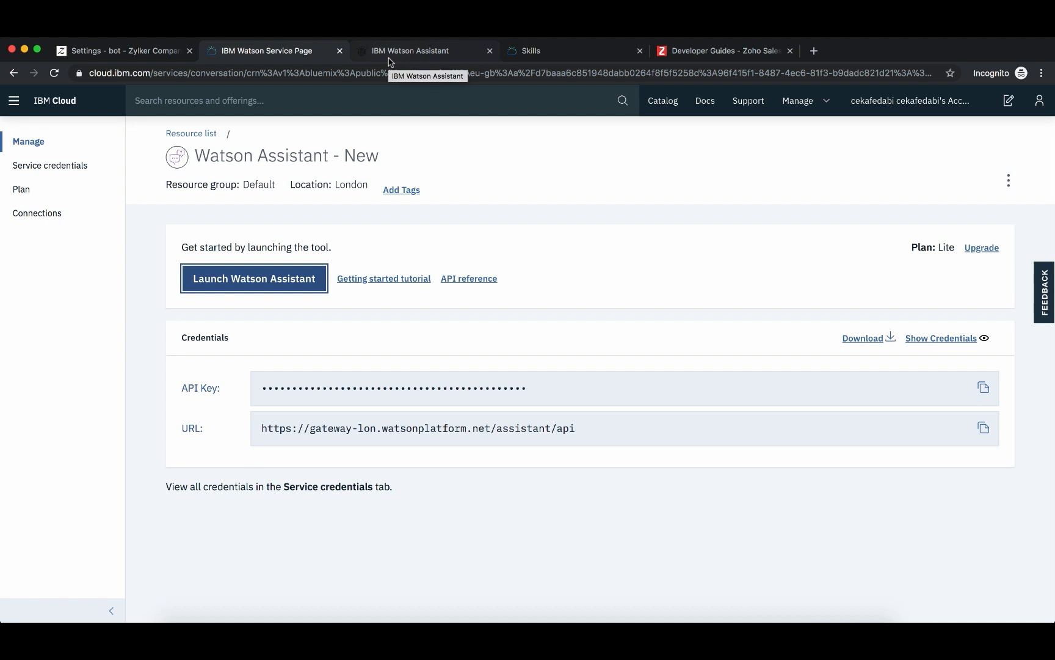
click(390, 53)
scroll(190, 354, down, 2)
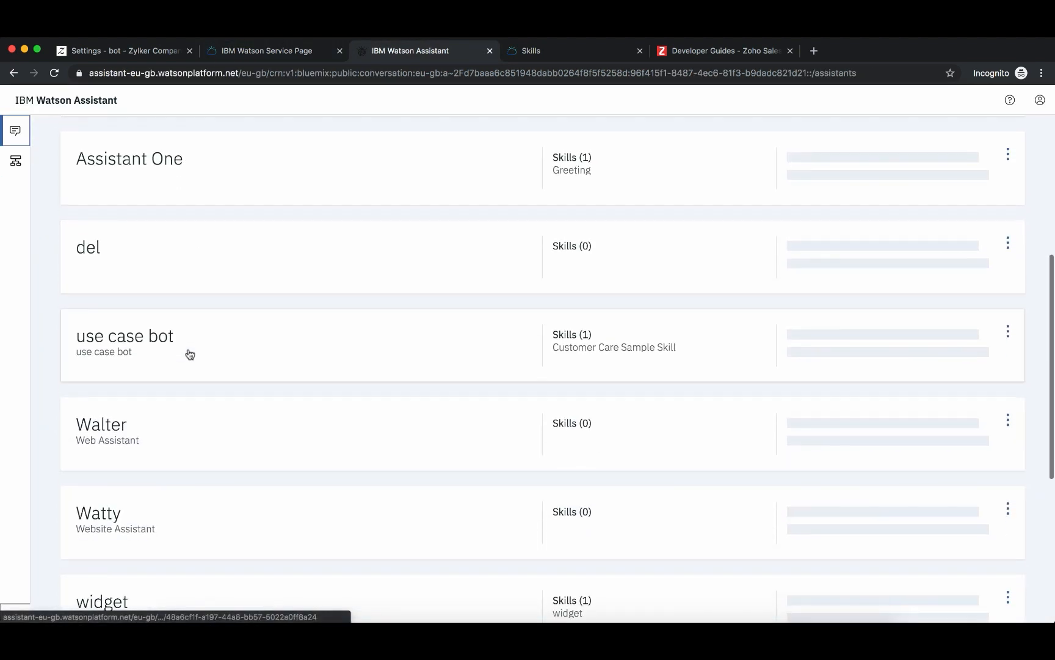
scroll(190, 355, down, 3)
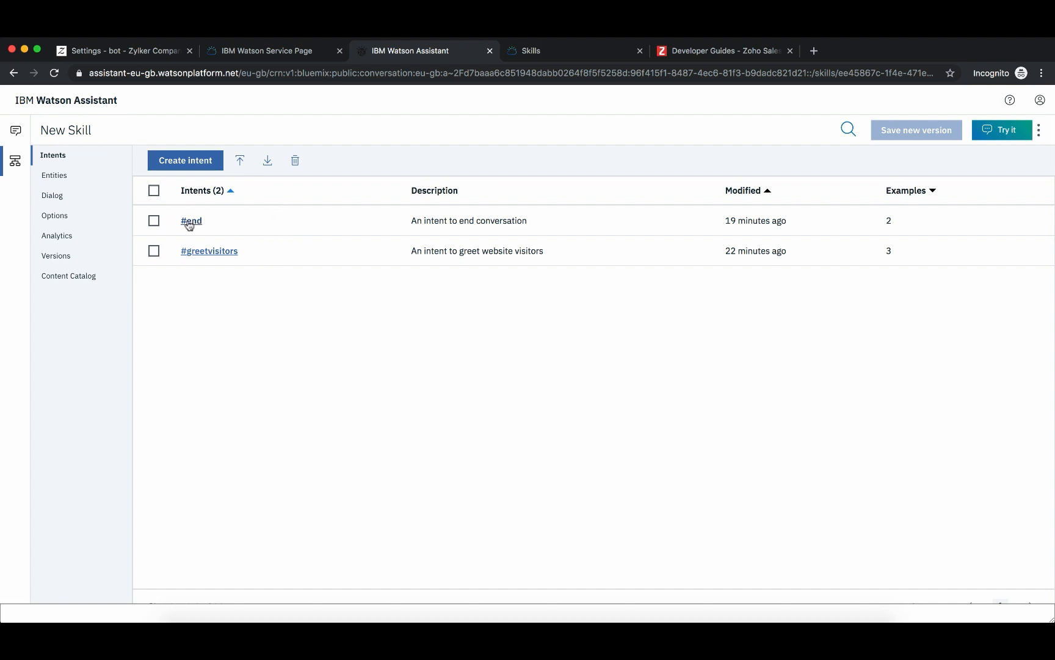
click(53, 198)
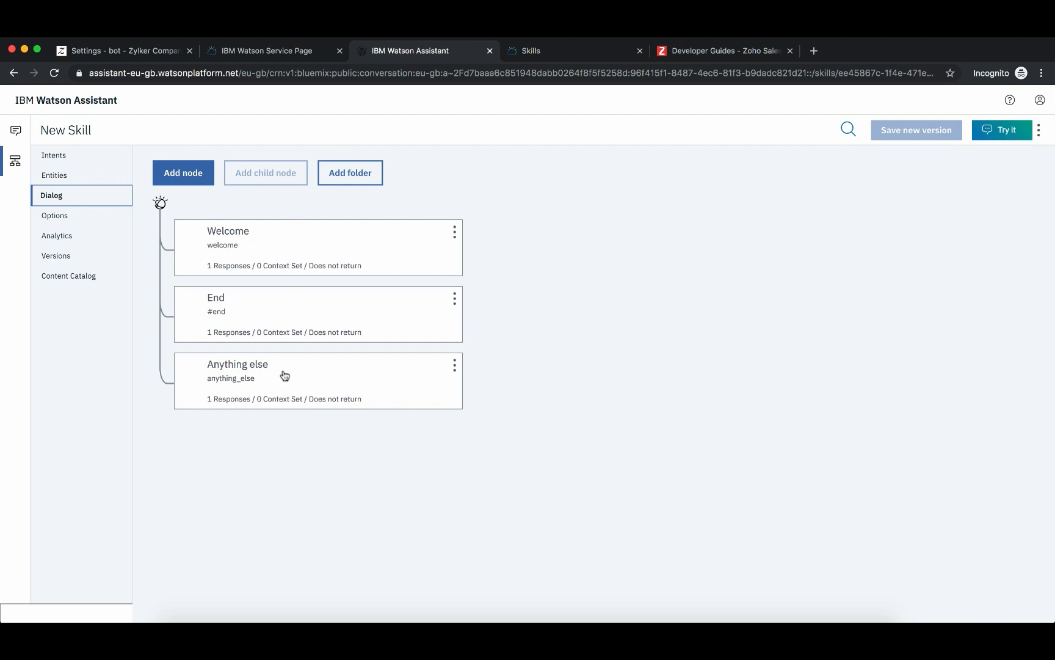
click(271, 326)
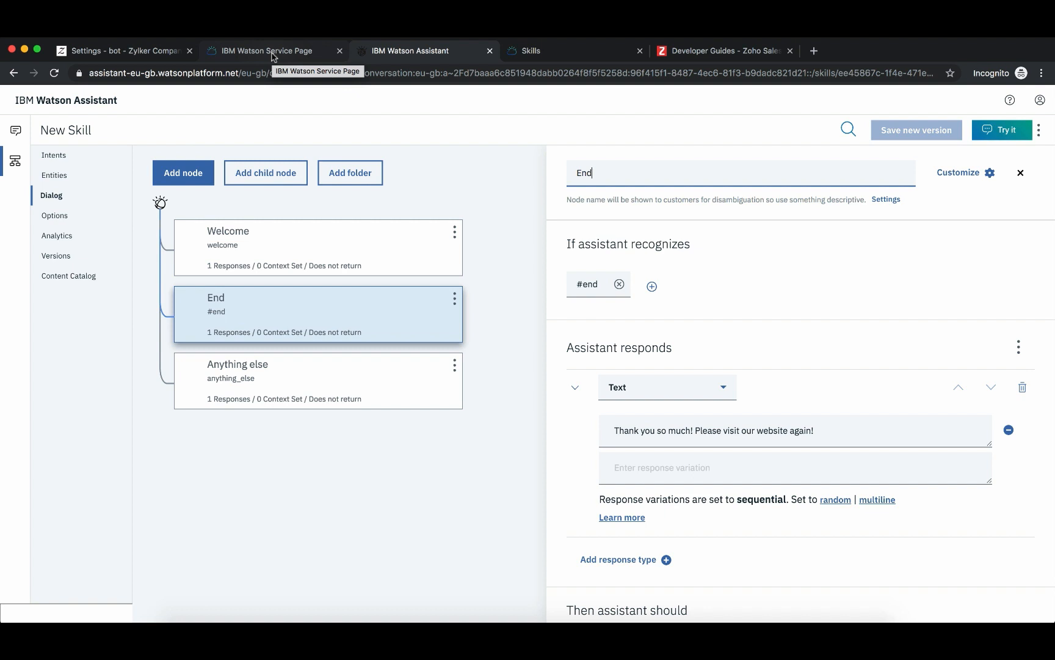
click(113, 52)
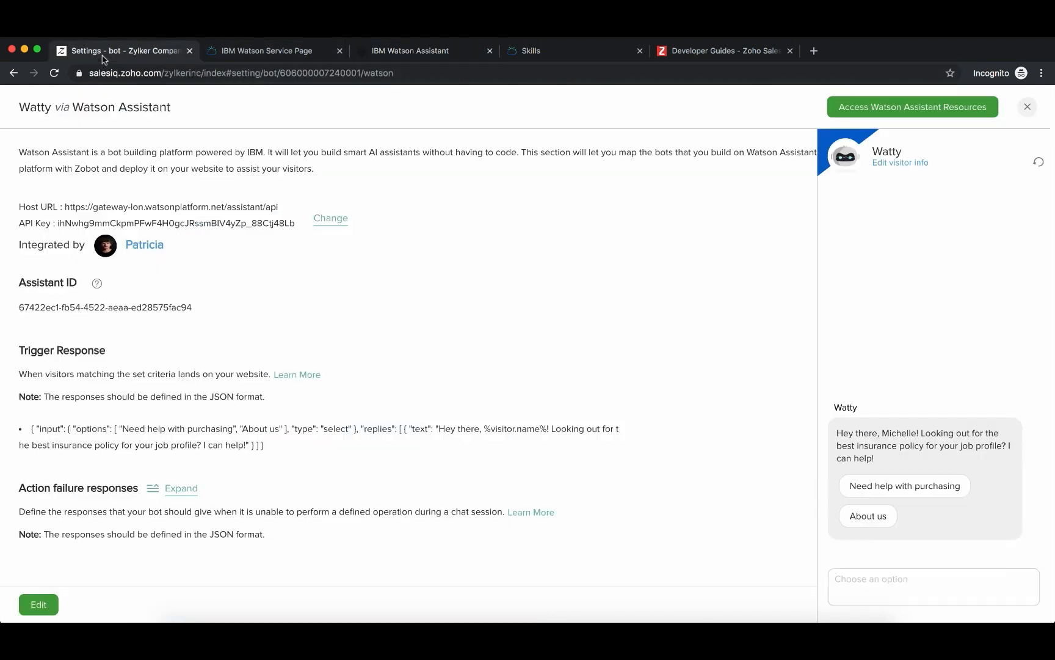